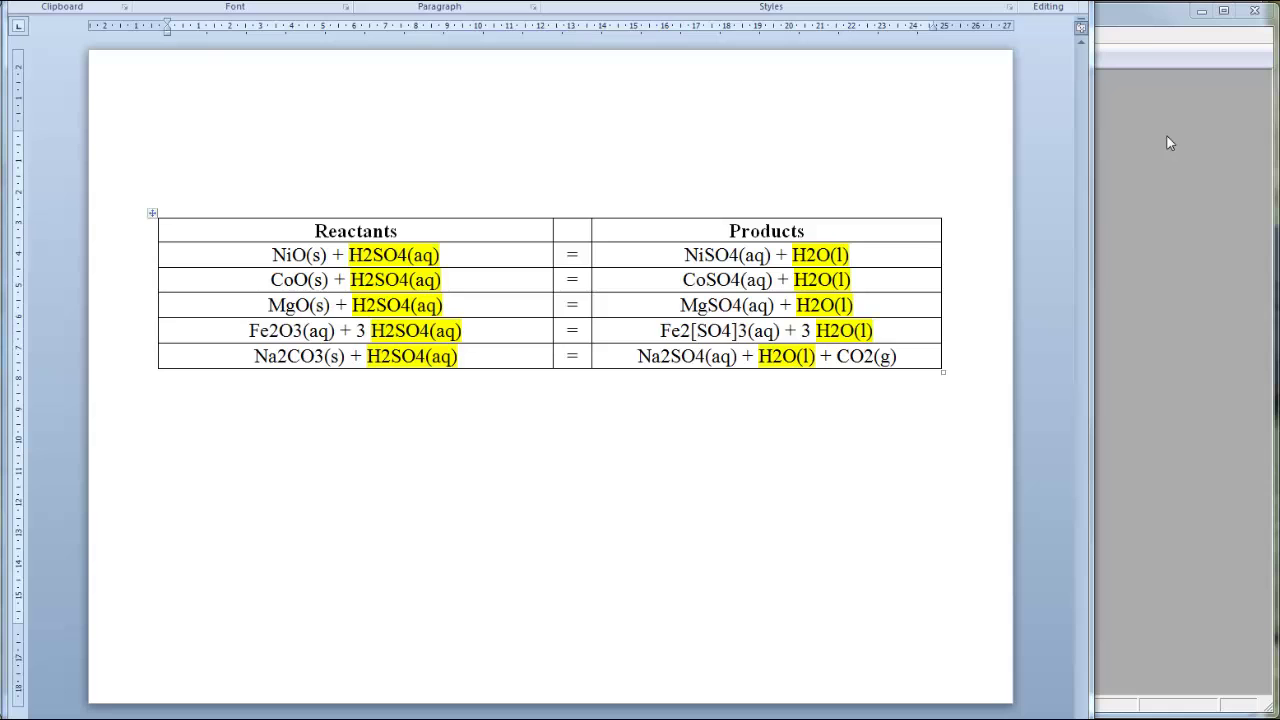
Set the Autoclave's reactions to On-AutoSequence and open its empty Autoclave.rct reaction file for editing
{"action": "left_click", "coordinate": [1148, 22]}
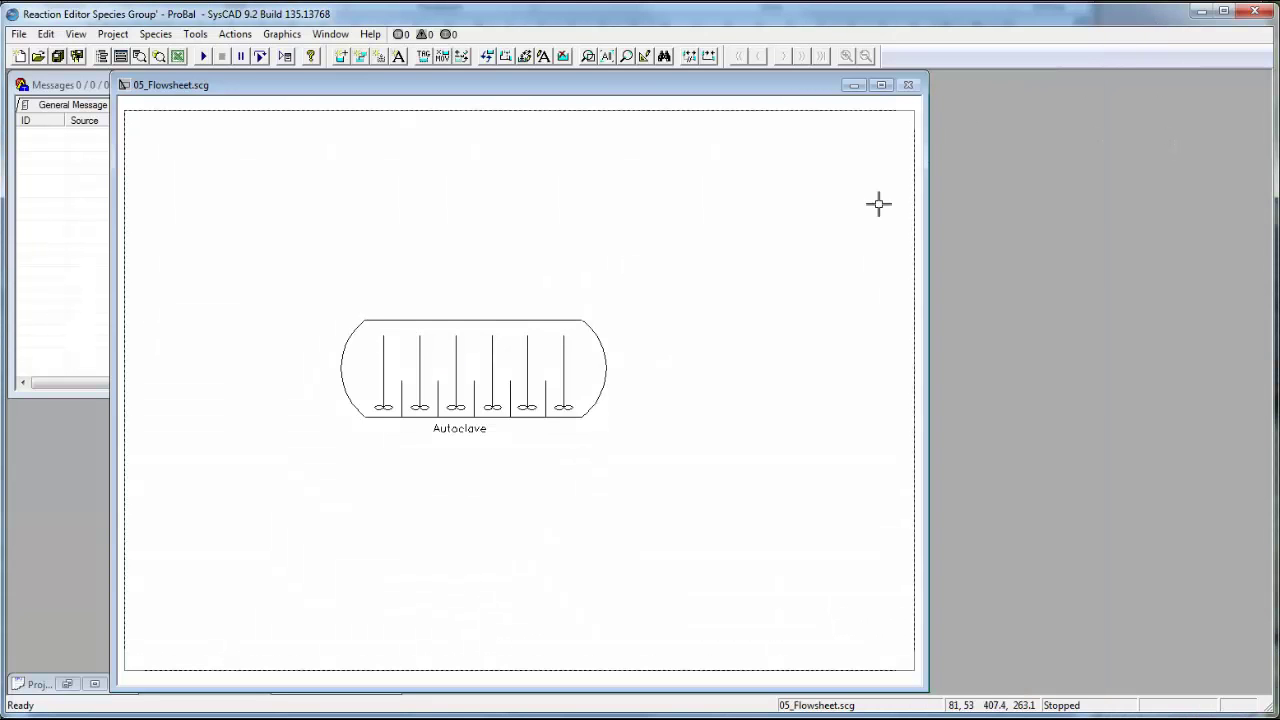
{"action": "double_click", "coordinate": [520, 410]}
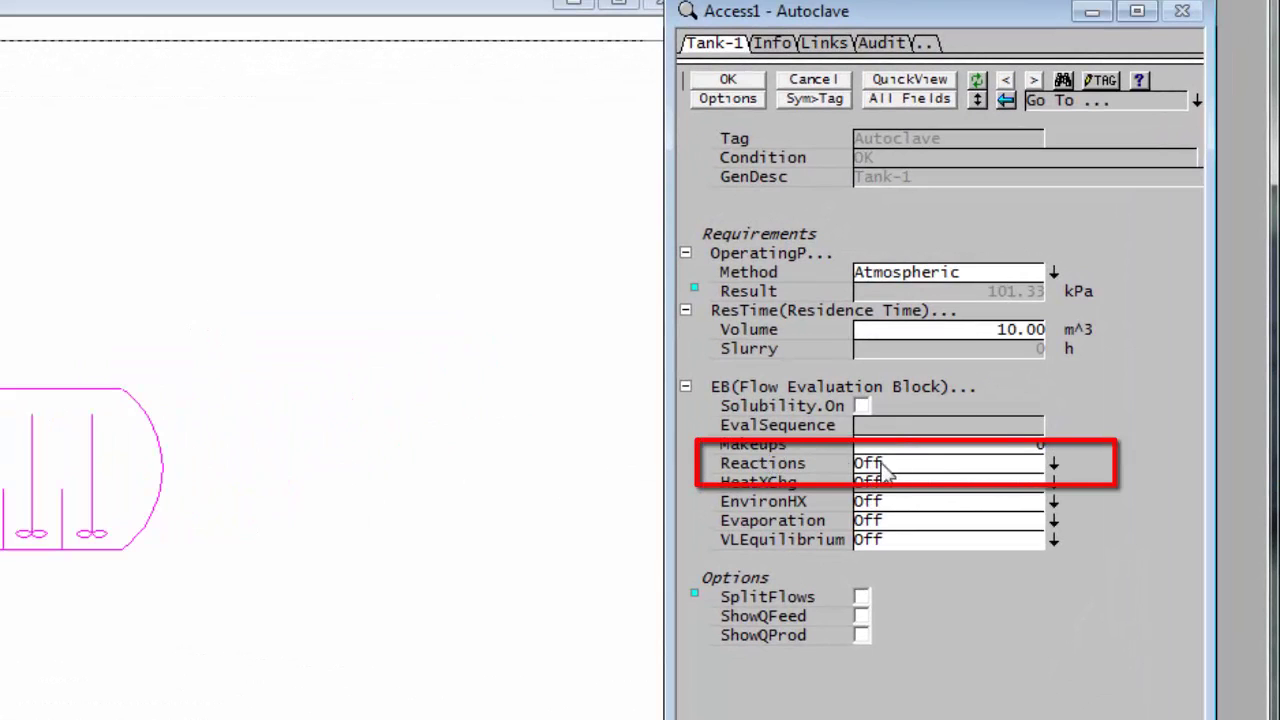
{"action": "left_click", "coordinate": [1054, 463]}
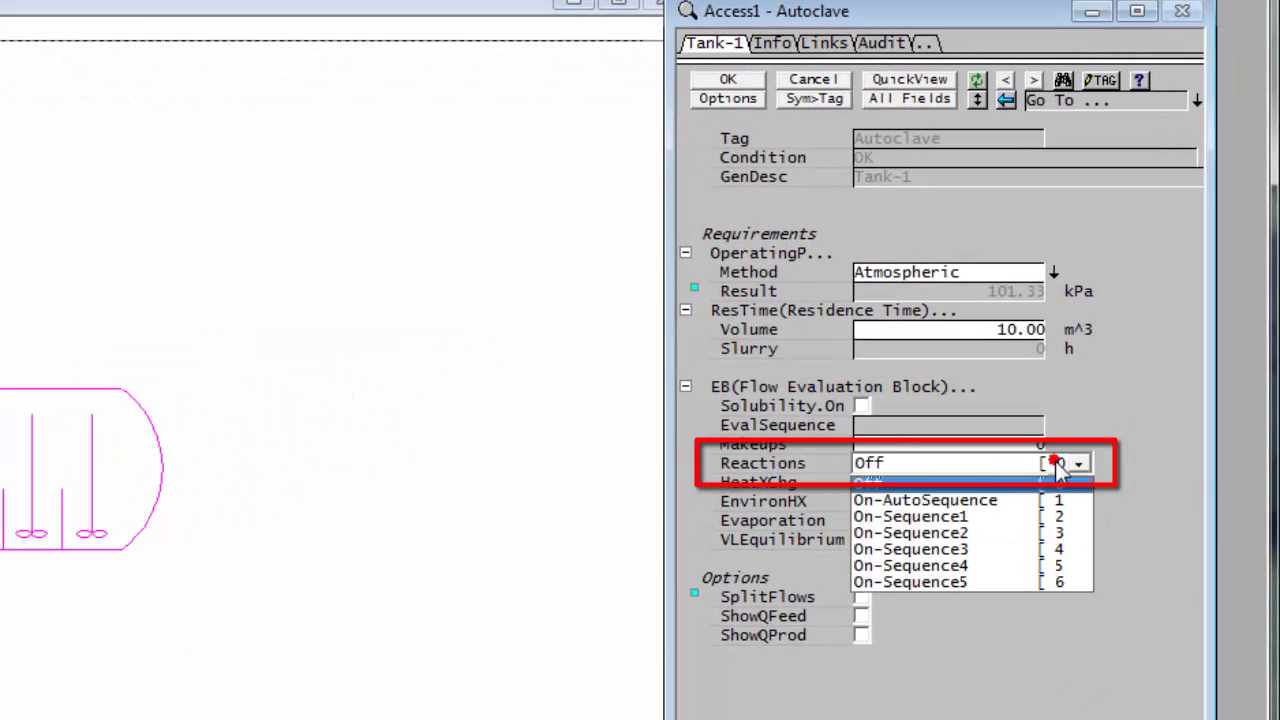
{"action": "left_click", "coordinate": [1016, 502]}
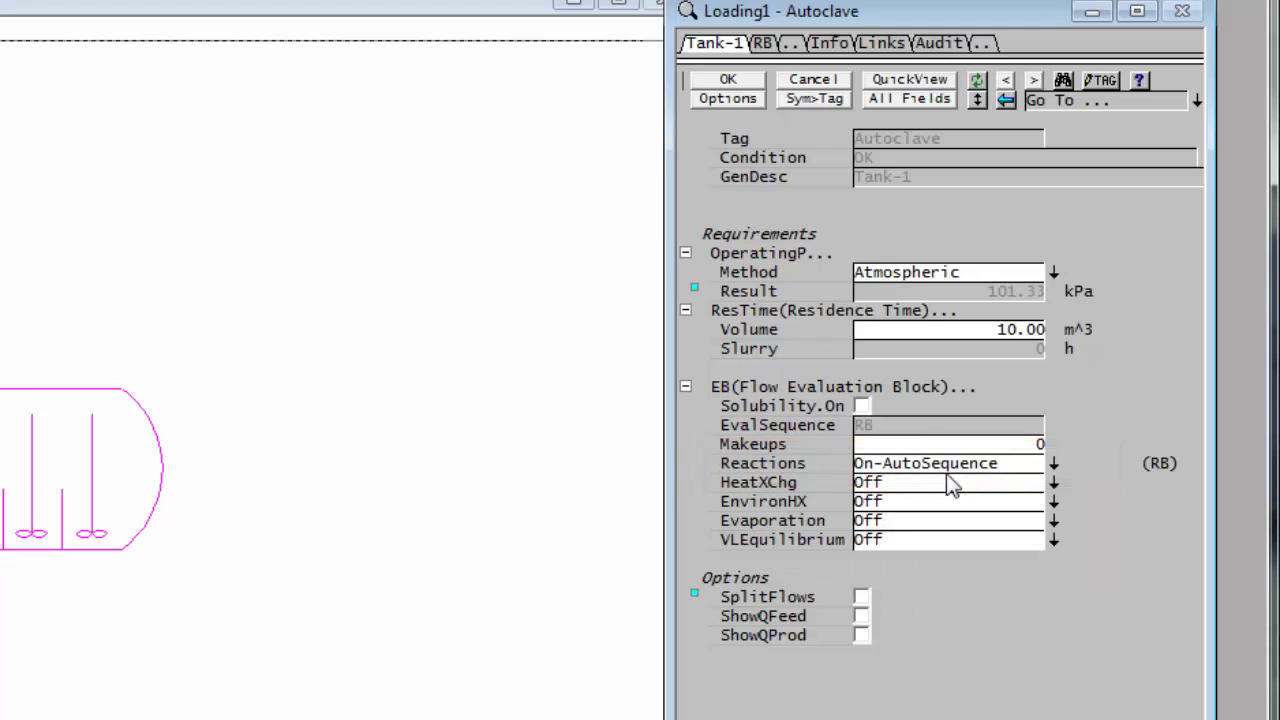
{"action": "left_click", "coordinate": [764, 46]}
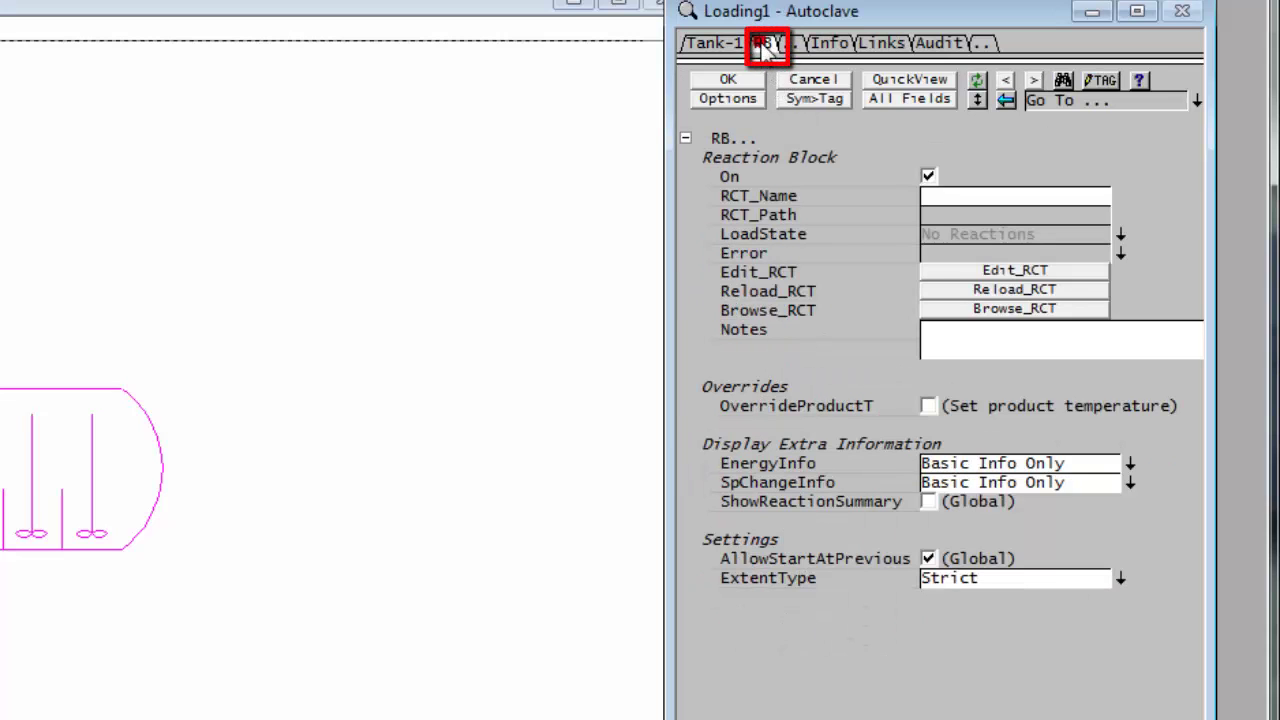
{"action": "left_click", "coordinate": [950, 273]}
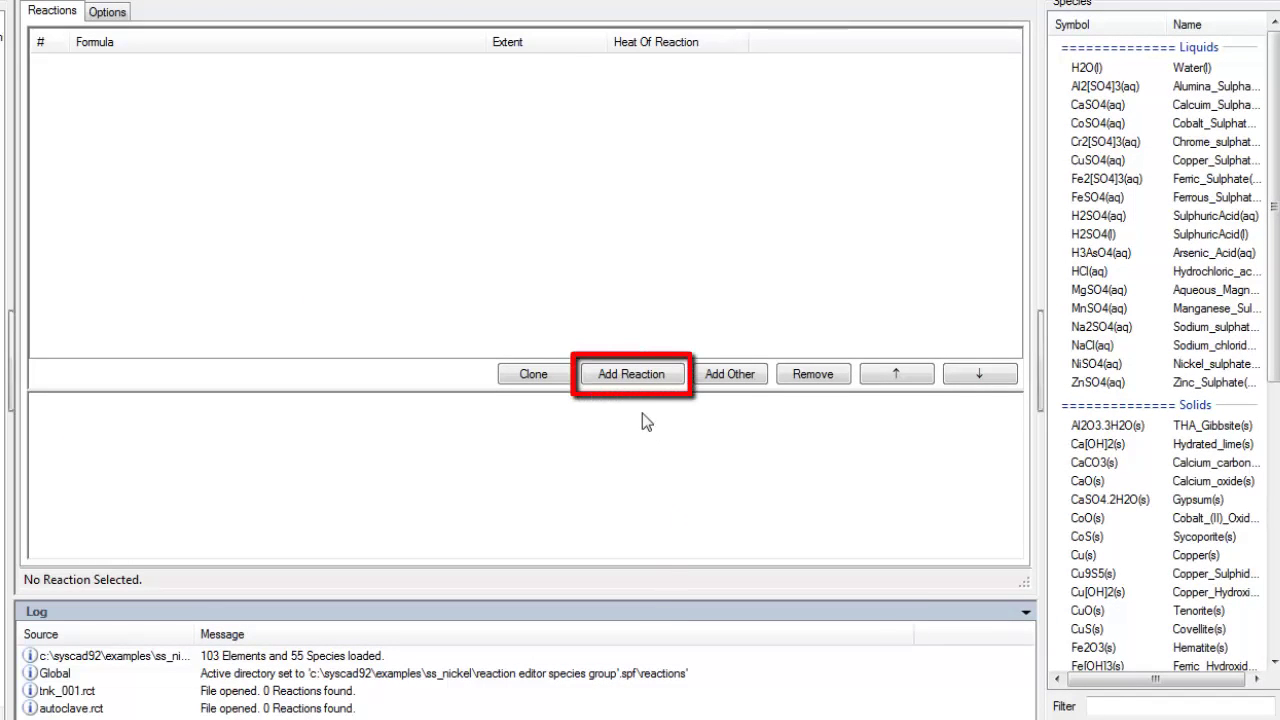
Add reaction 1 with NiO(s) as reactant and NiSO4(aq) as product, filtering species by 'Ni'
{"action": "left_click", "coordinate": [643, 382]}
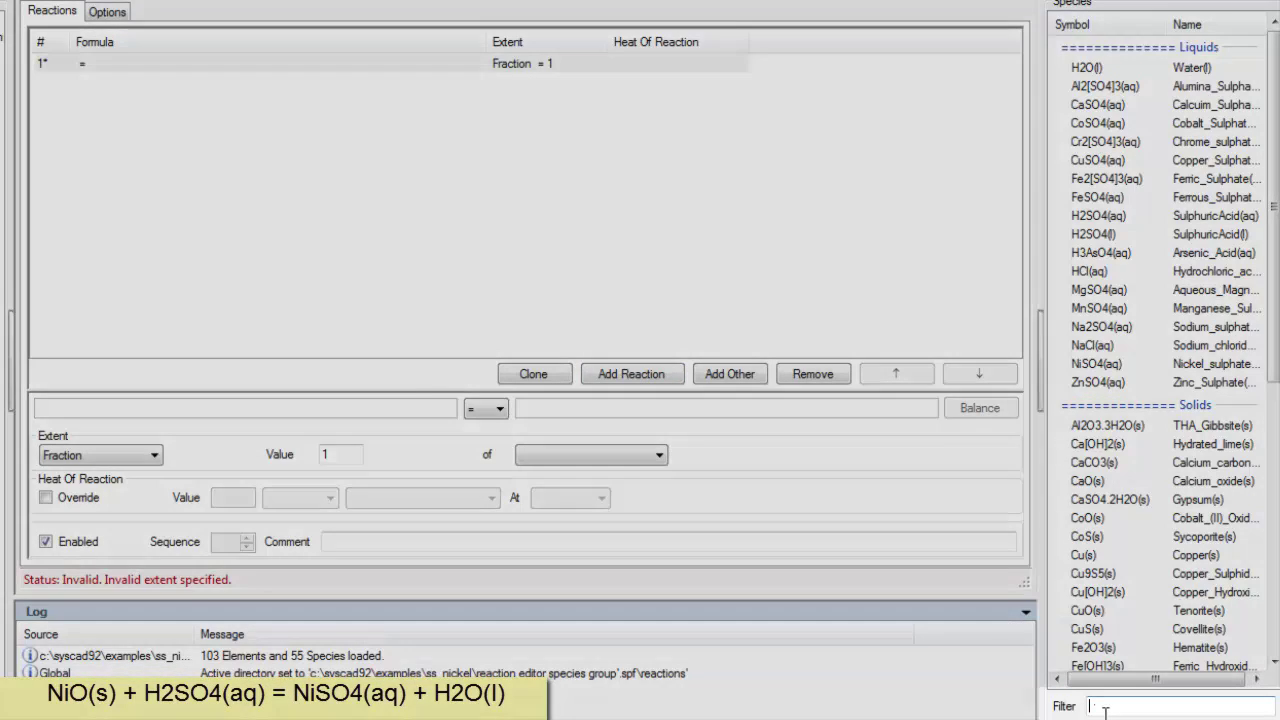
{"action": "left_click", "coordinate": [1105, 710]}
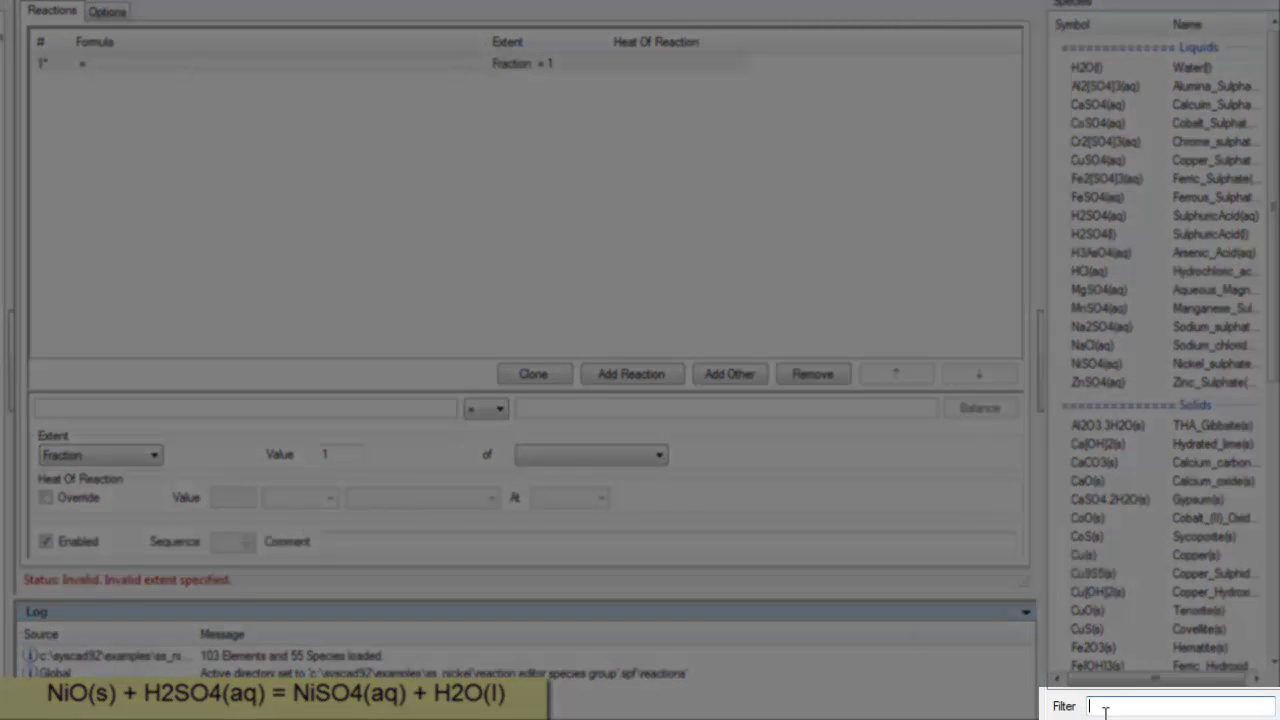
{"action": "type", "text": "Ni"}
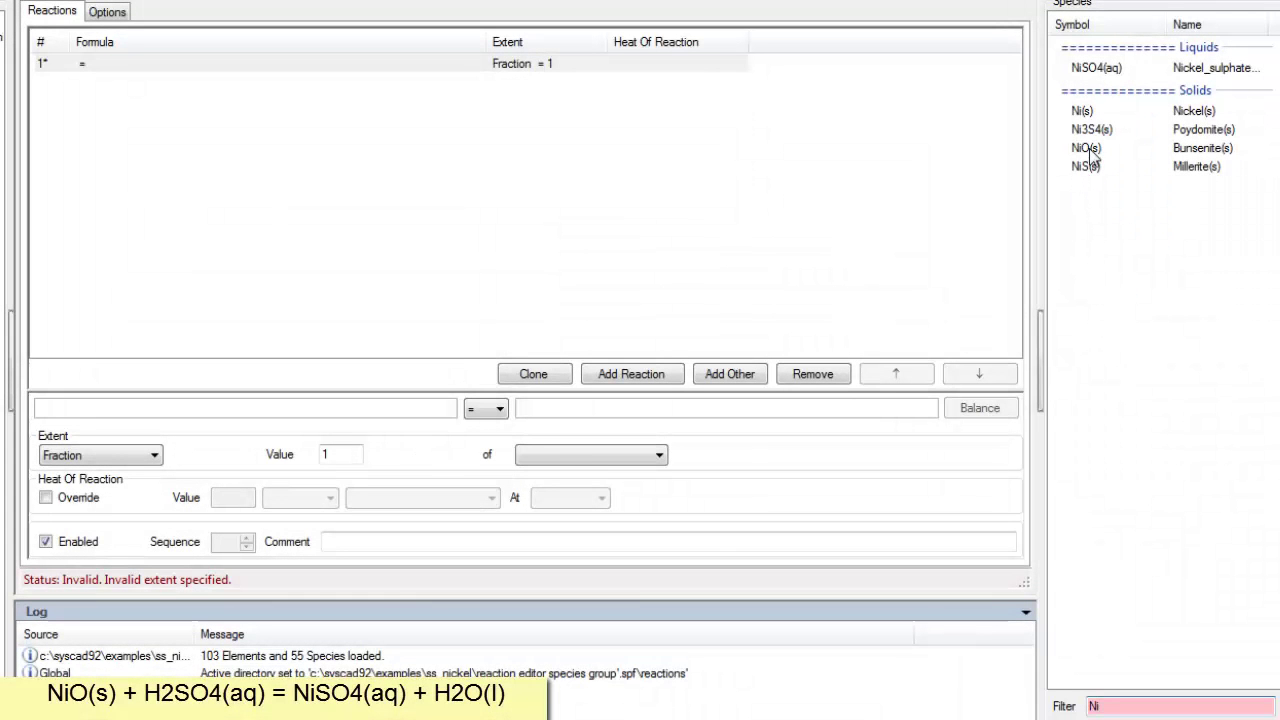
{"action": "left_click", "coordinate": [1088, 150]}
{"action": "left_click_drag", "start_coordinate": [1088, 150], "coordinate": [430, 415]}
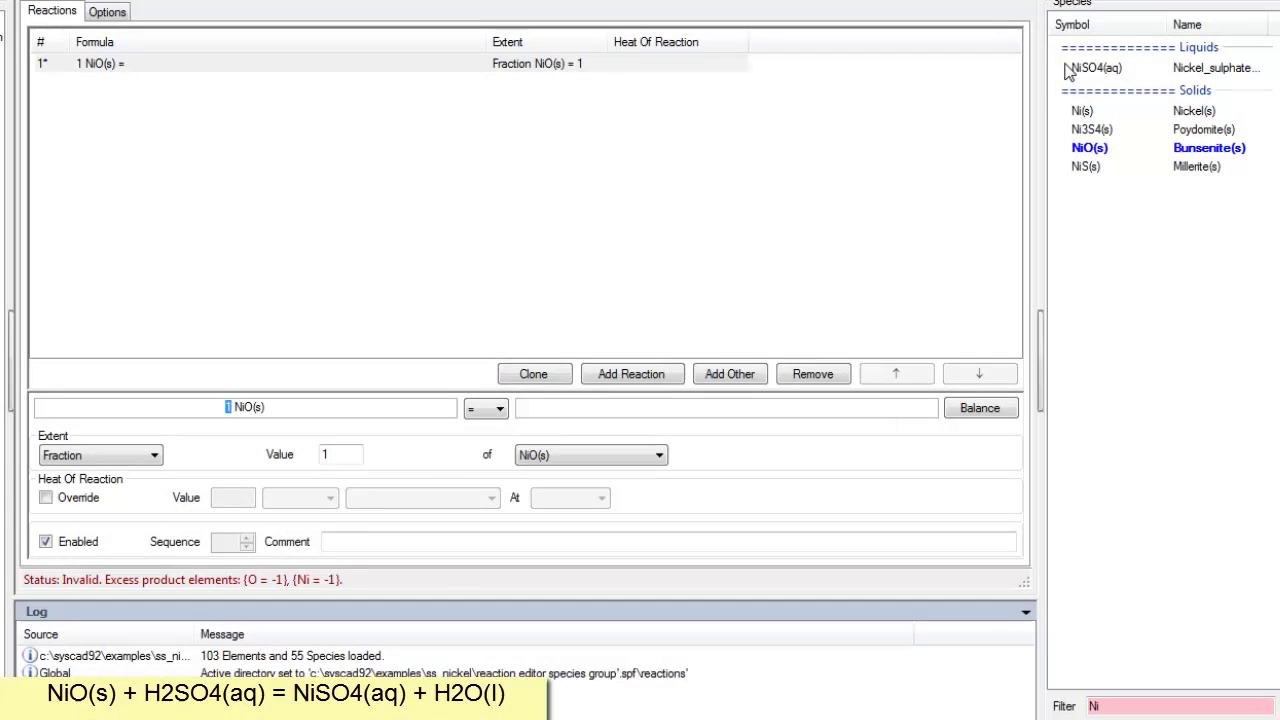
{"action": "left_click_drag", "start_coordinate": [1068, 72], "coordinate": [766, 414]}
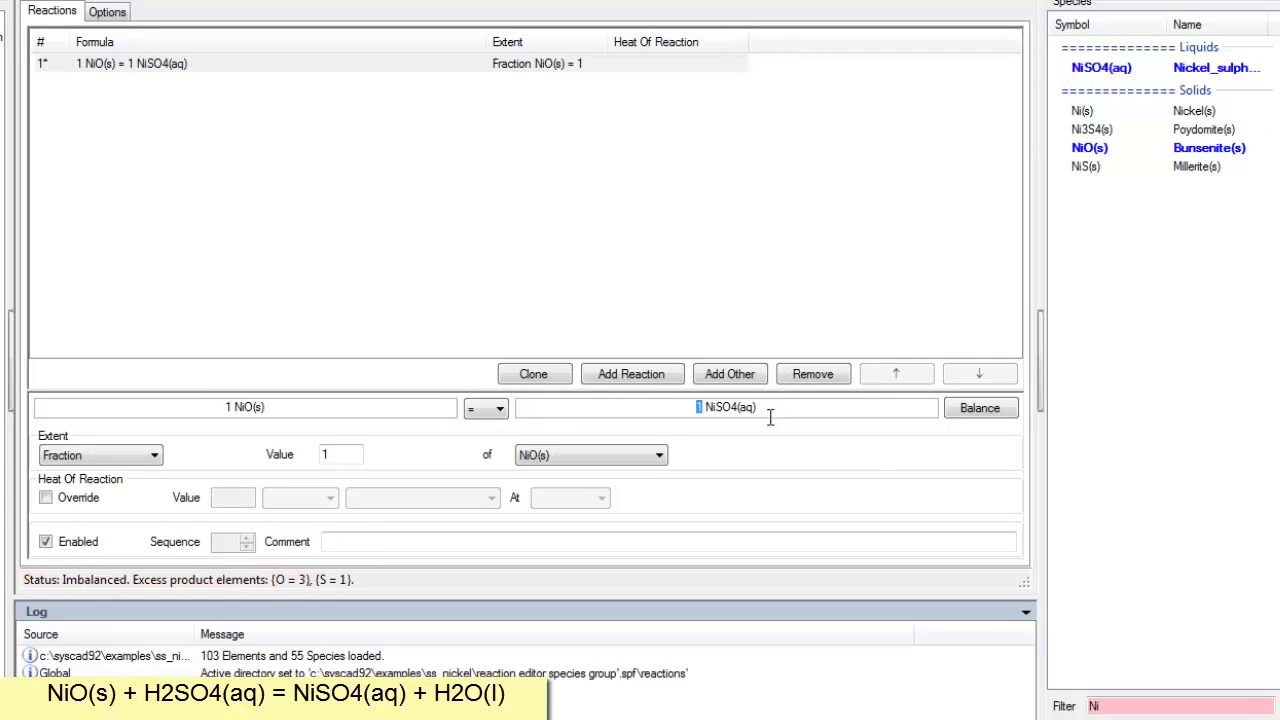
Auto-balance reaction 1 and start a new compound set 'Acid' based on the Combustion set
{"action": "left_click", "coordinate": [975, 410]}
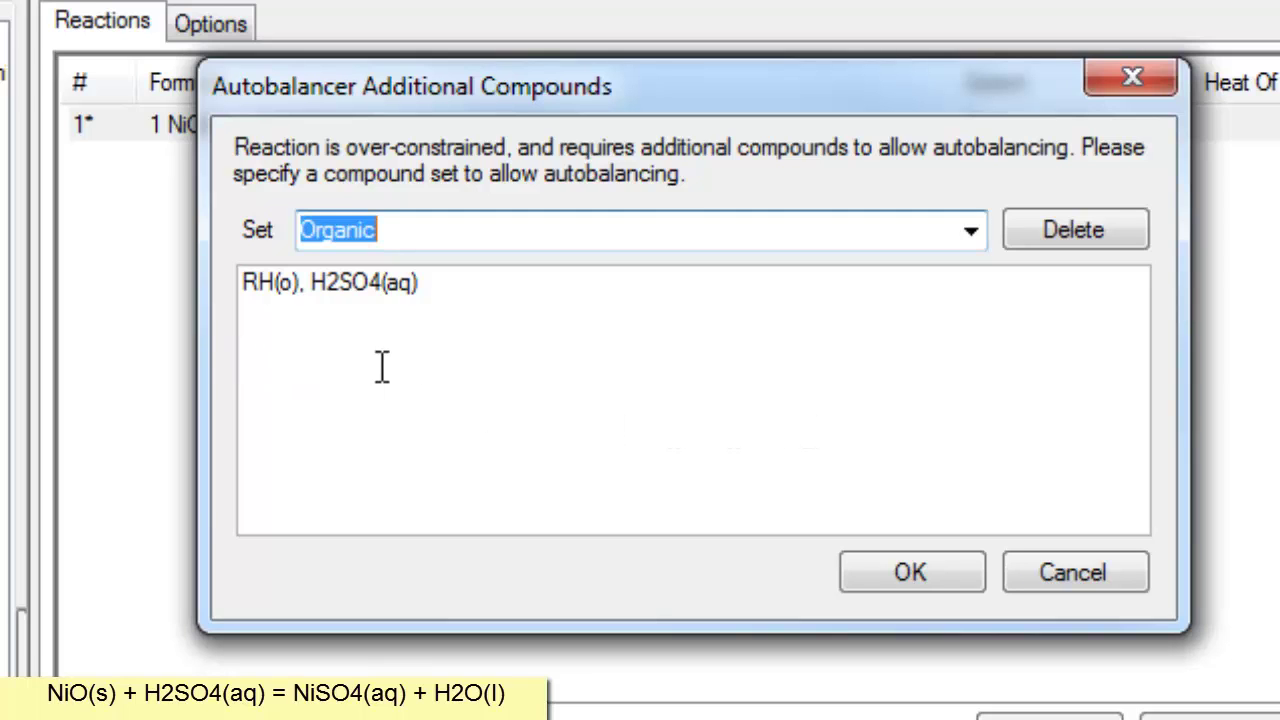
{"action": "left_click", "coordinate": [970, 233]}
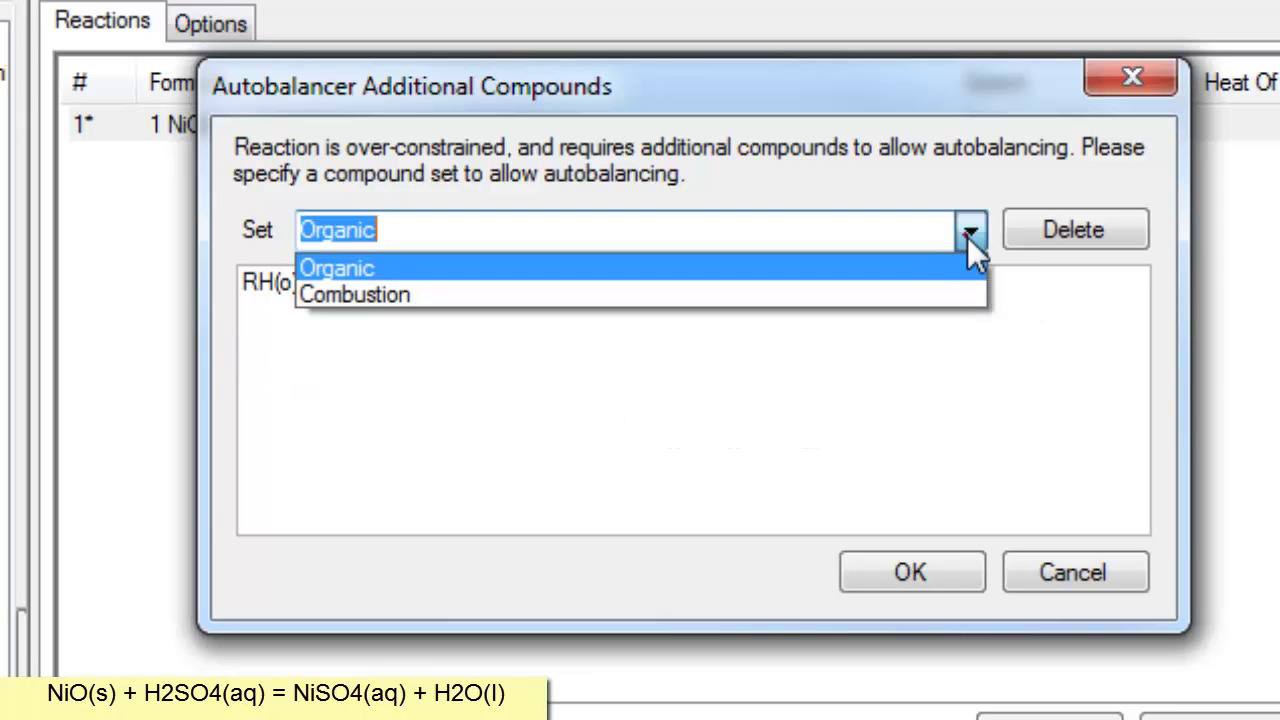
{"action": "left_click", "coordinate": [356, 295]}
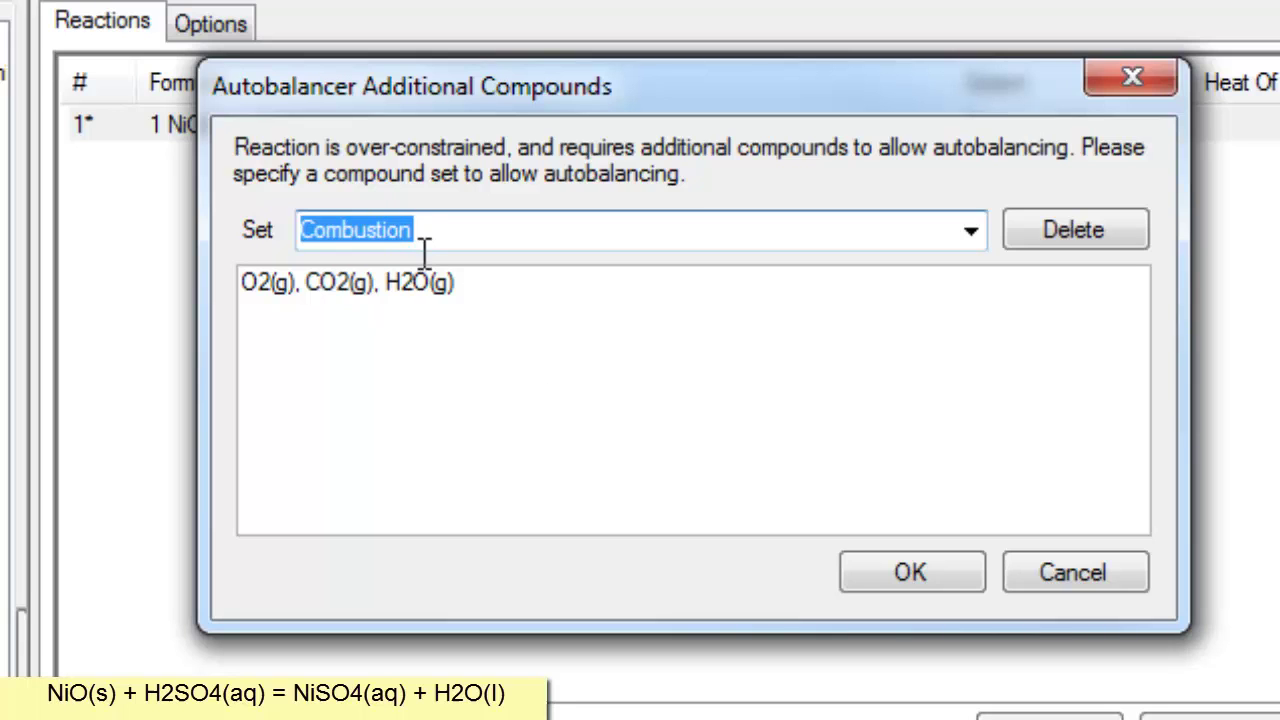
{"action": "left_click_drag", "start_coordinate": [412, 230], "coordinate": [287, 245]}
{"action": "type", "text": "A"}
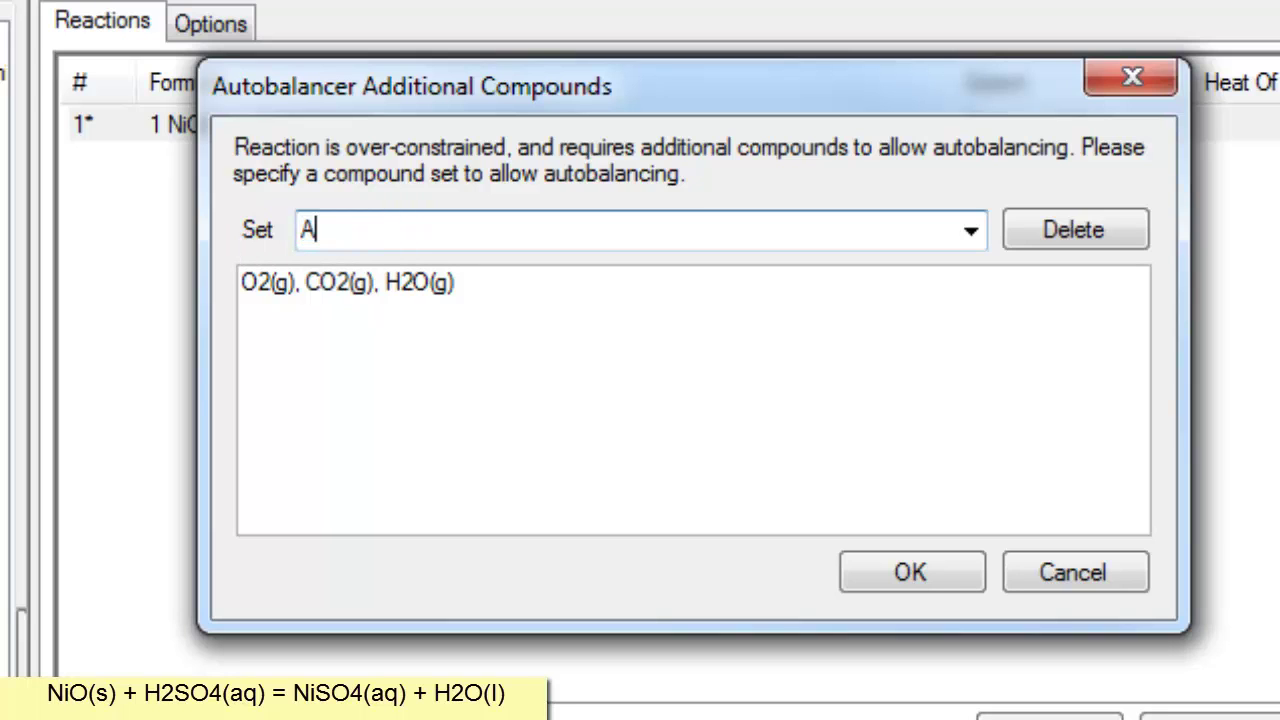
{"action": "type", "text": "cid"}
{"action": "left_click_drag", "start_coordinate": [481, 297], "coordinate": [246, 300]}
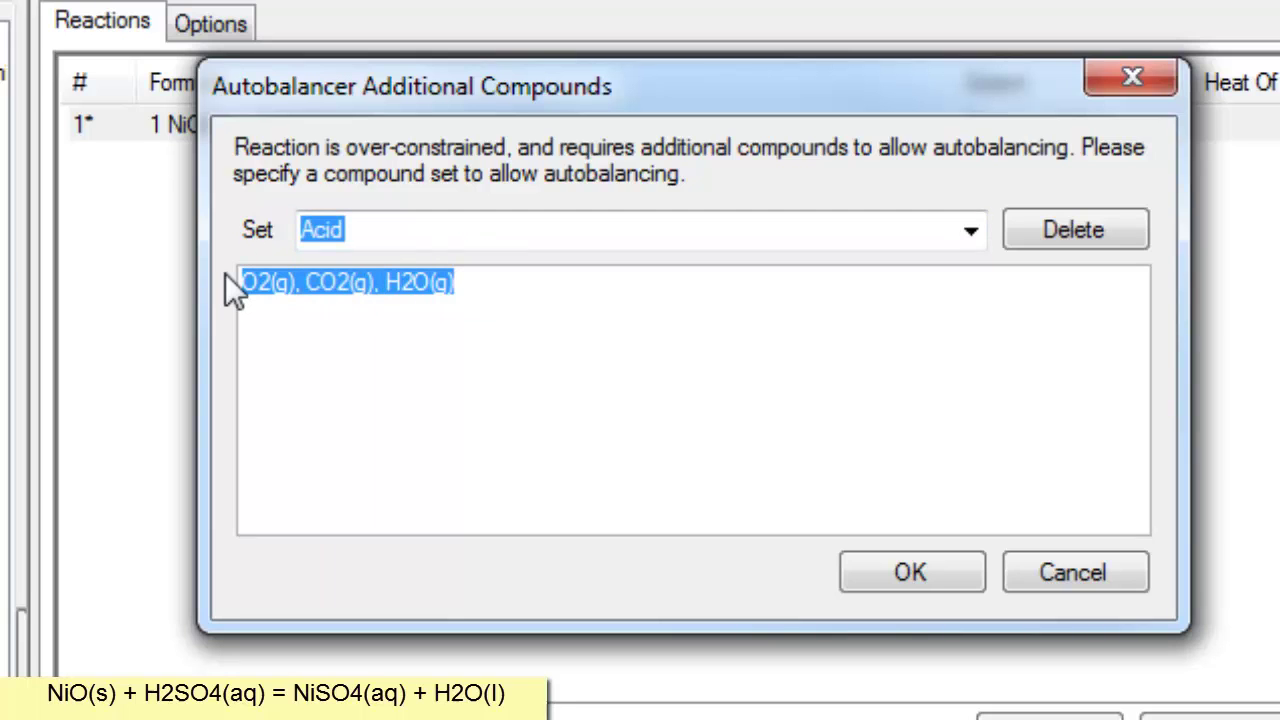
Replace the Acid set's combustion gases with H2SO4(aq) and H2O(l)
{"action": "key", "text": "Delete"}
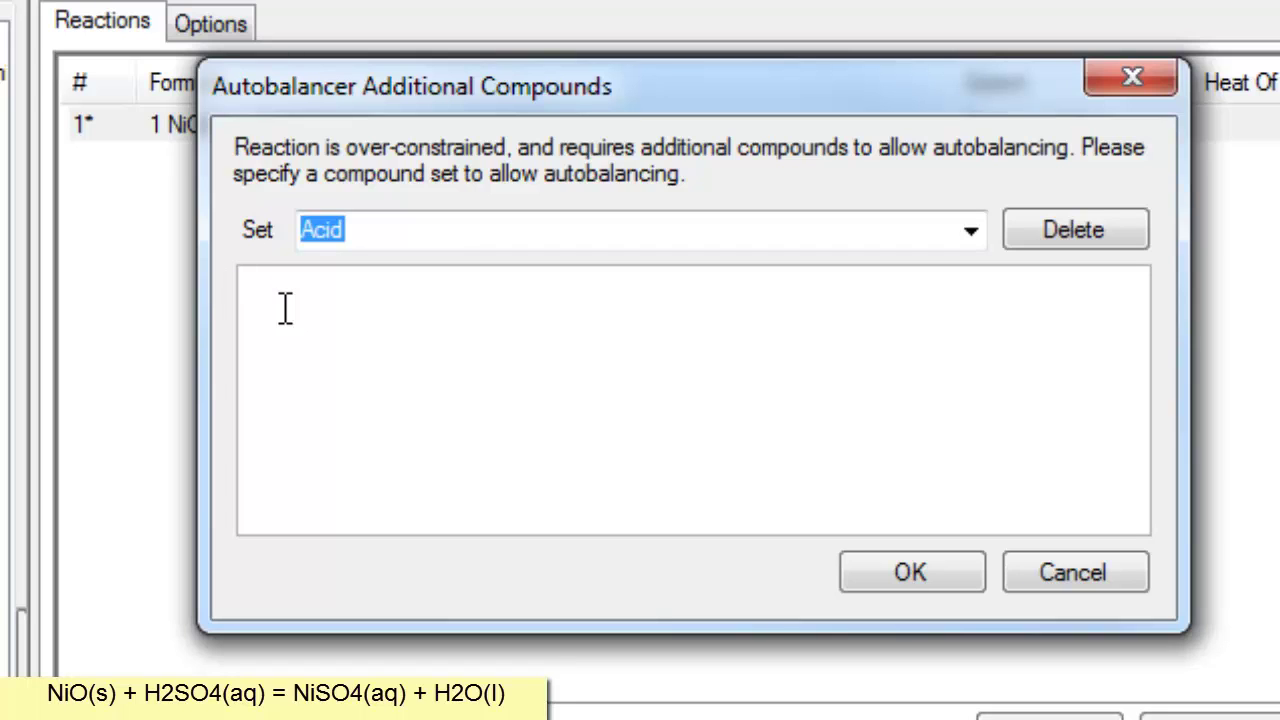
{"action": "type", "text": "H2"}
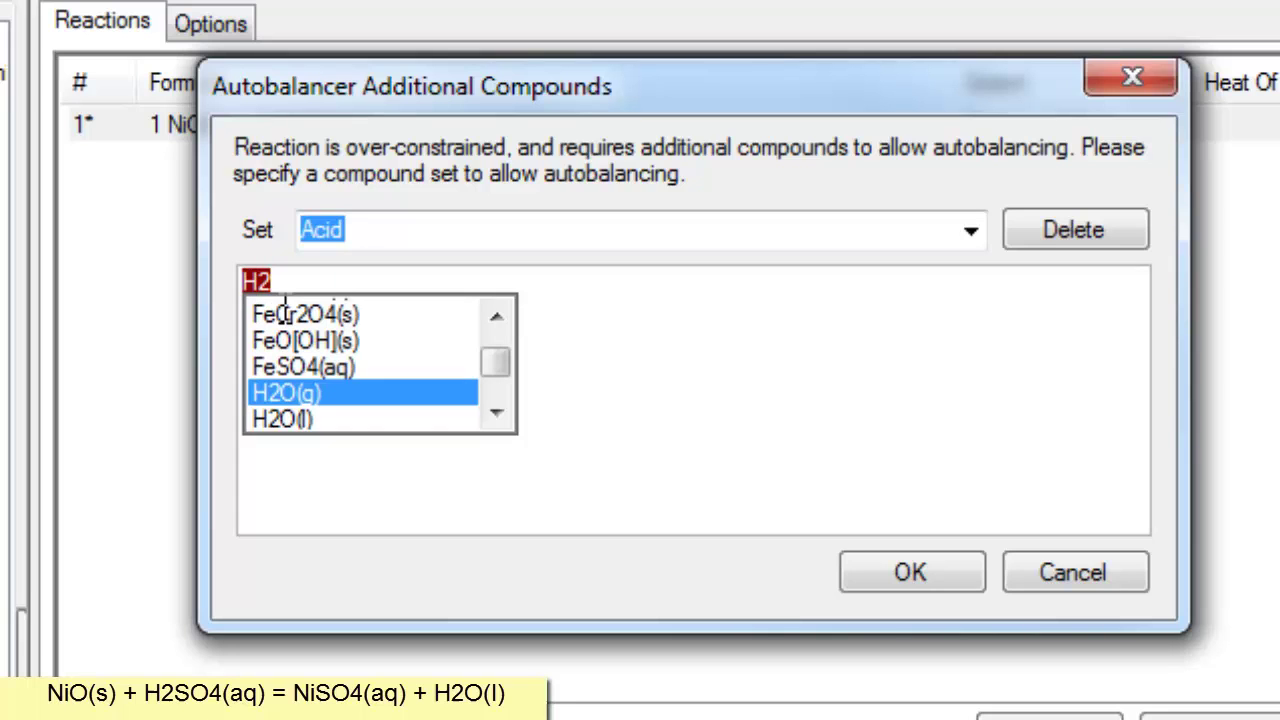
{"action": "type", "text": "S"}
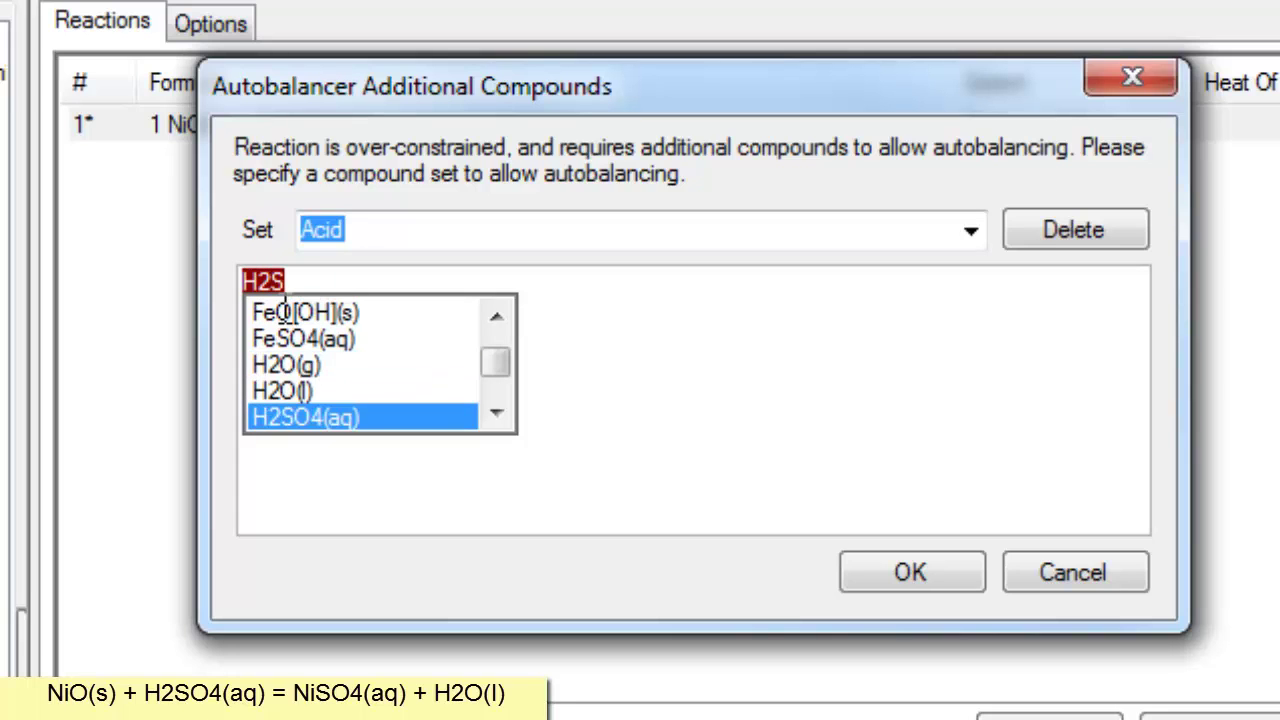
{"action": "left_click", "coordinate": [303, 417]}
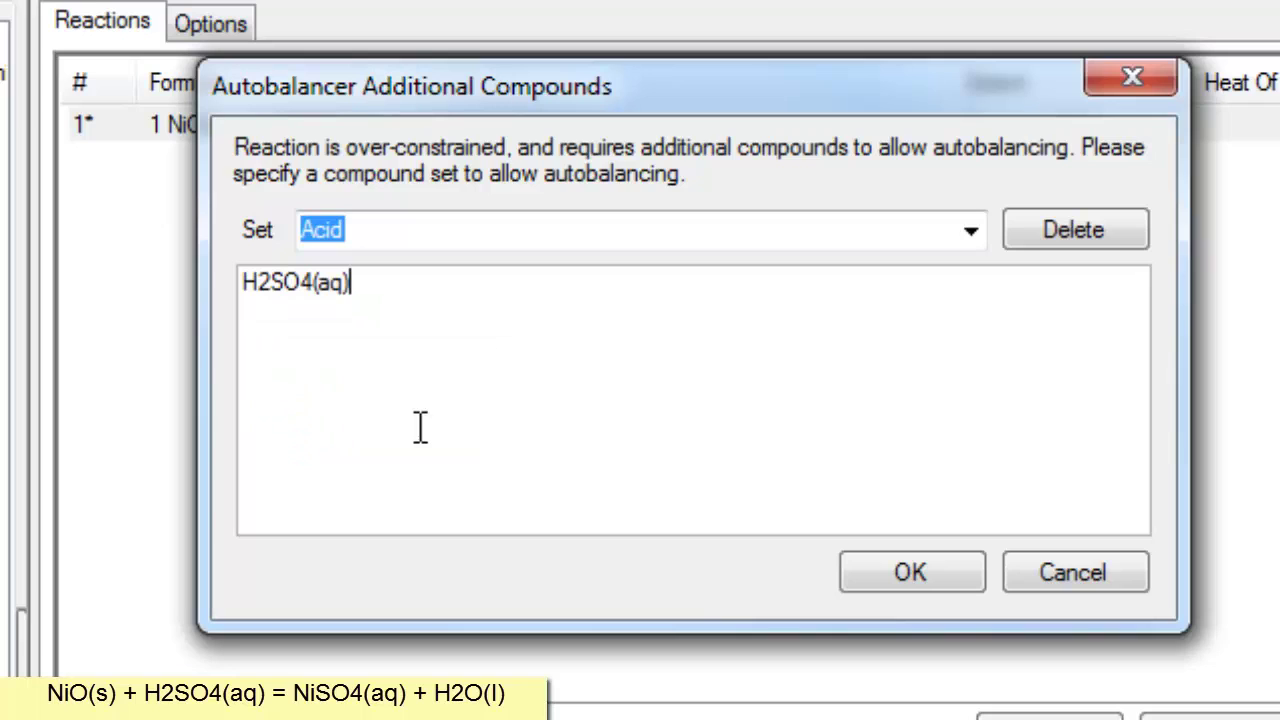
{"action": "type", "text": ", H"}
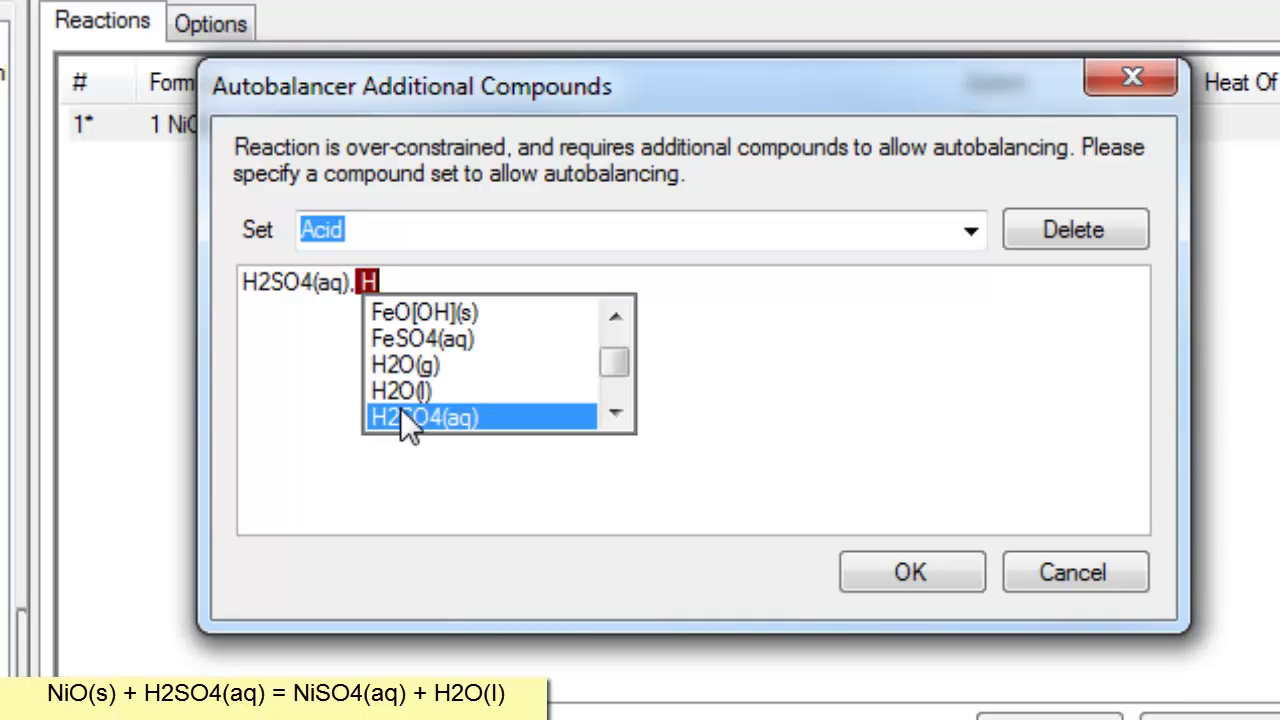
{"action": "type", "text": "2O"}
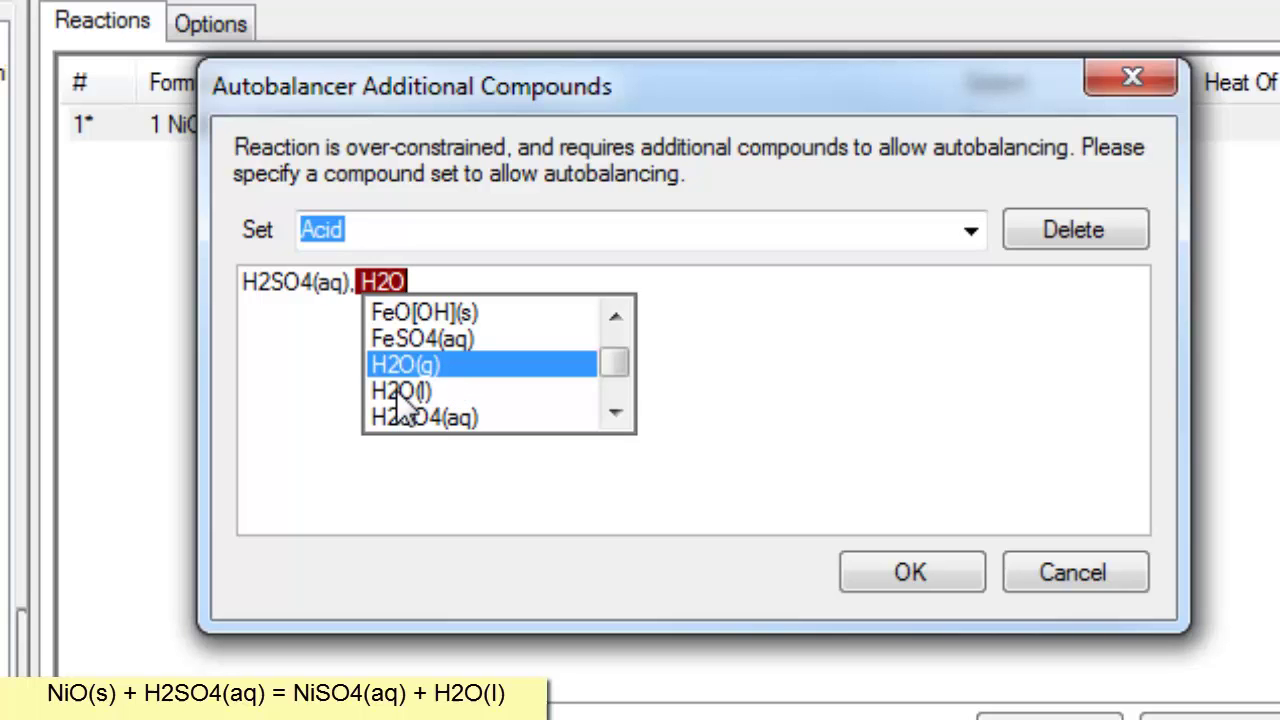
{"action": "left_click", "coordinate": [412, 396]}
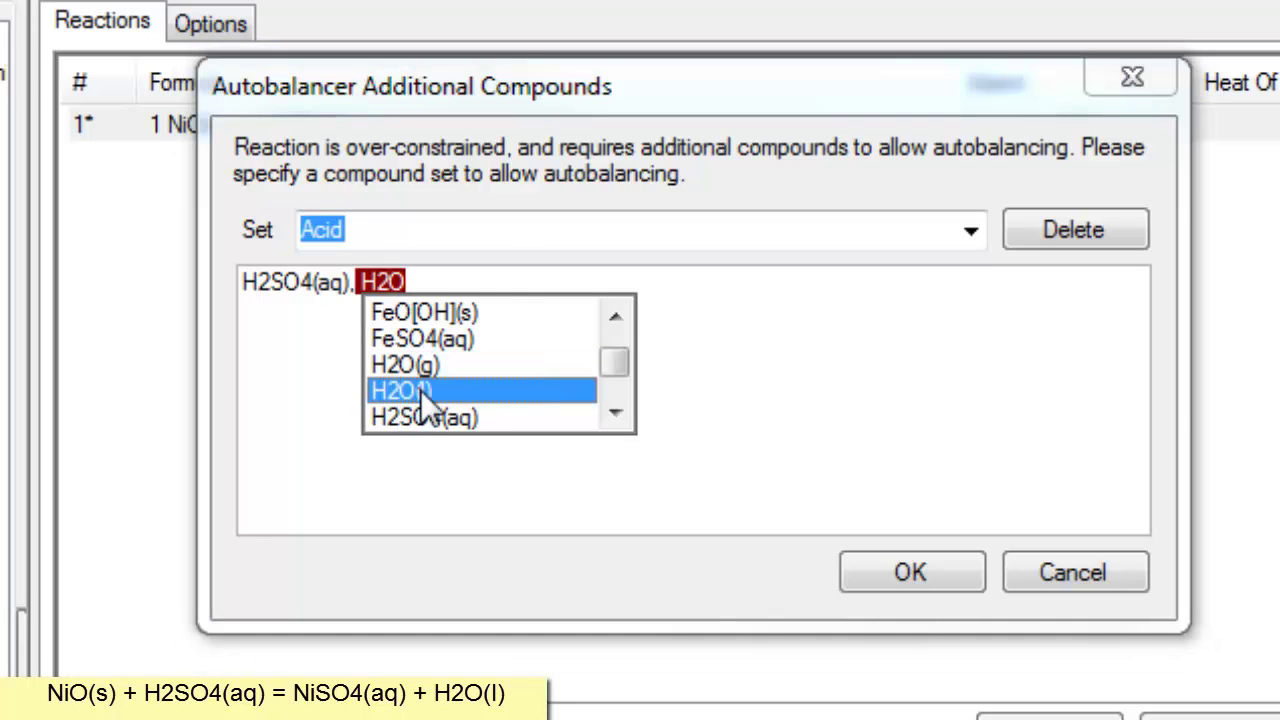
{"action": "left_click", "coordinate": [420, 390]}
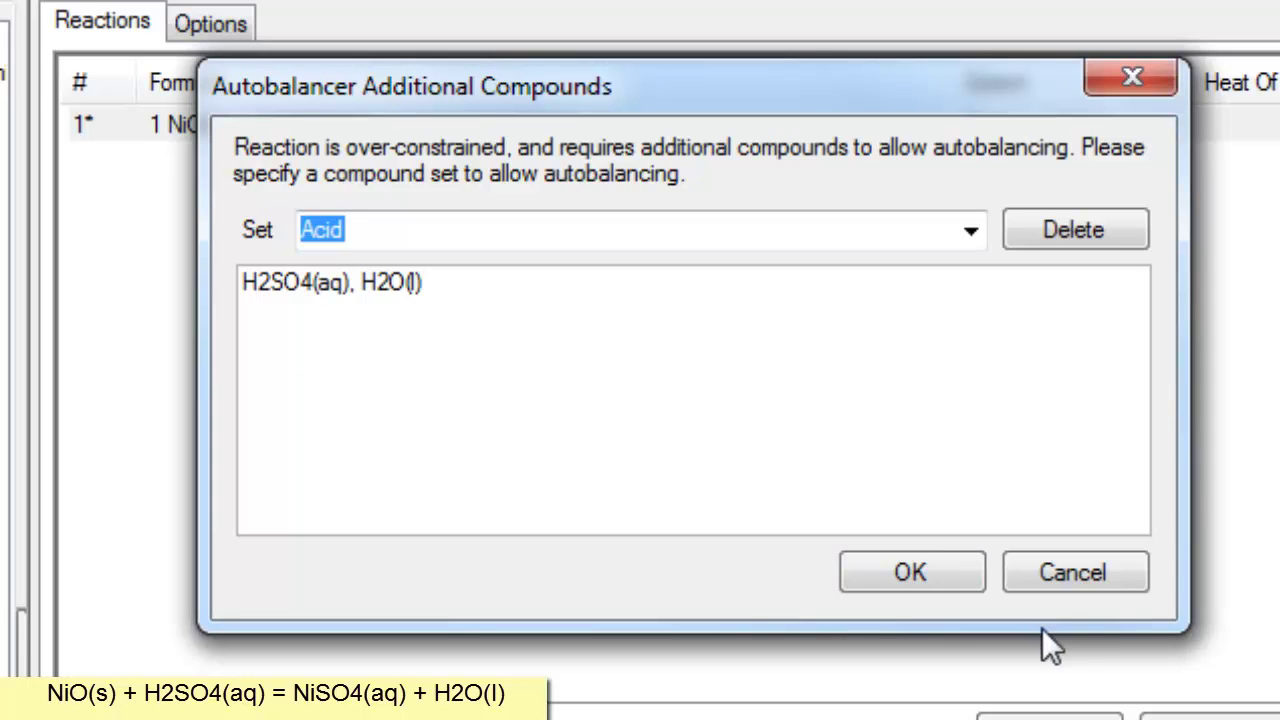
Confirm the Acid set and accept the balanced 1 NiO(s) + 1 H2SO4(aq) = 1 NiSO4(aq) + 1 H2O(l)
{"action": "left_click", "coordinate": [866, 567]}
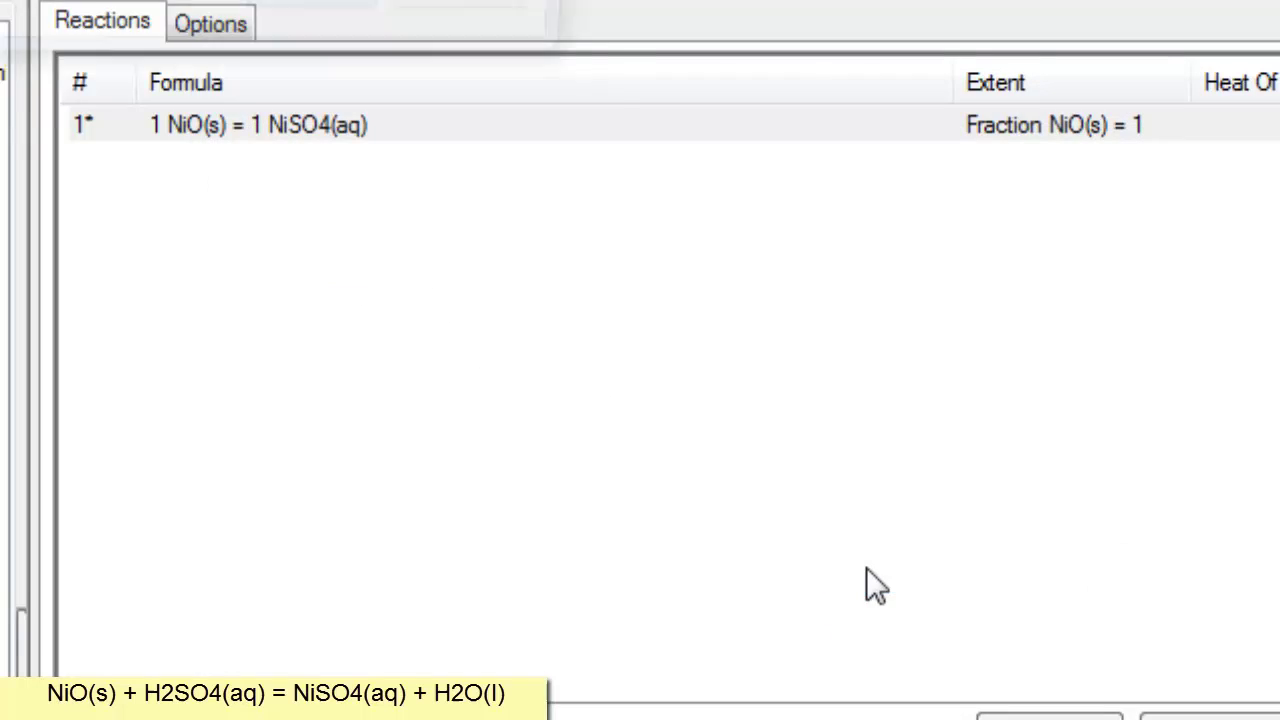
{"action": "left_click_drag", "start_coordinate": [290, 2], "coordinate": [827, 59]}
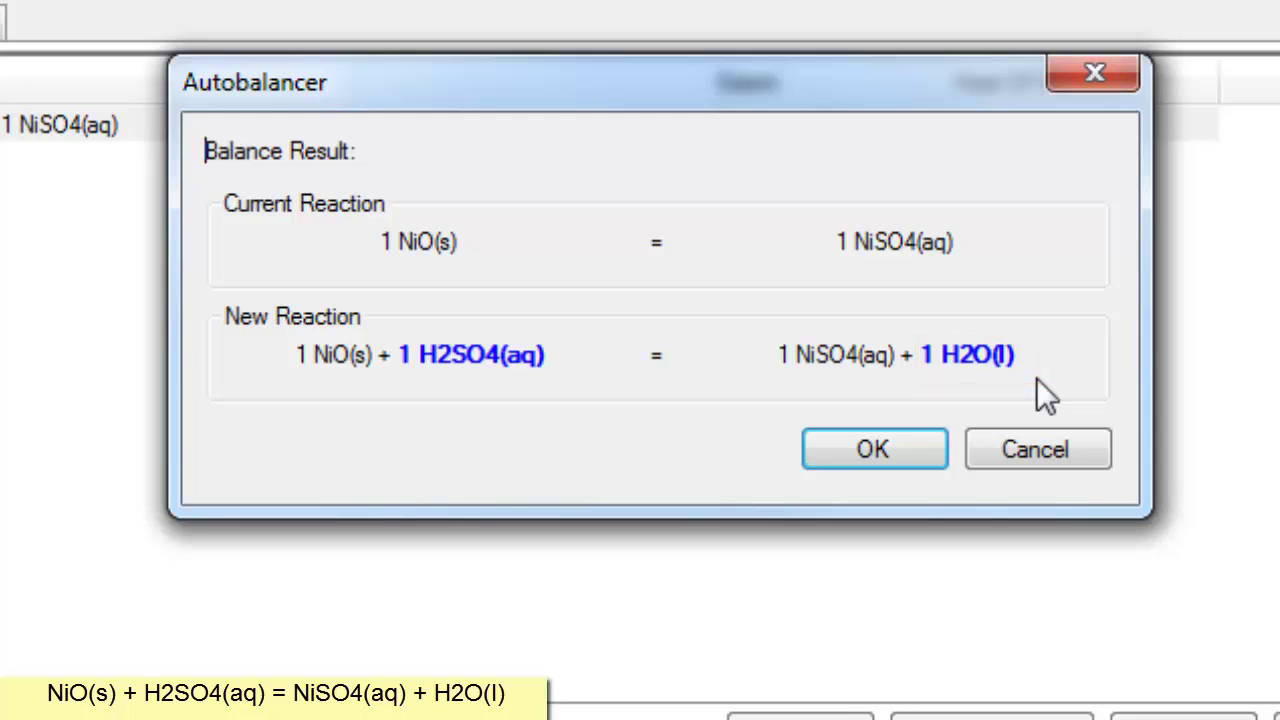
{"action": "left_click", "coordinate": [903, 447]}
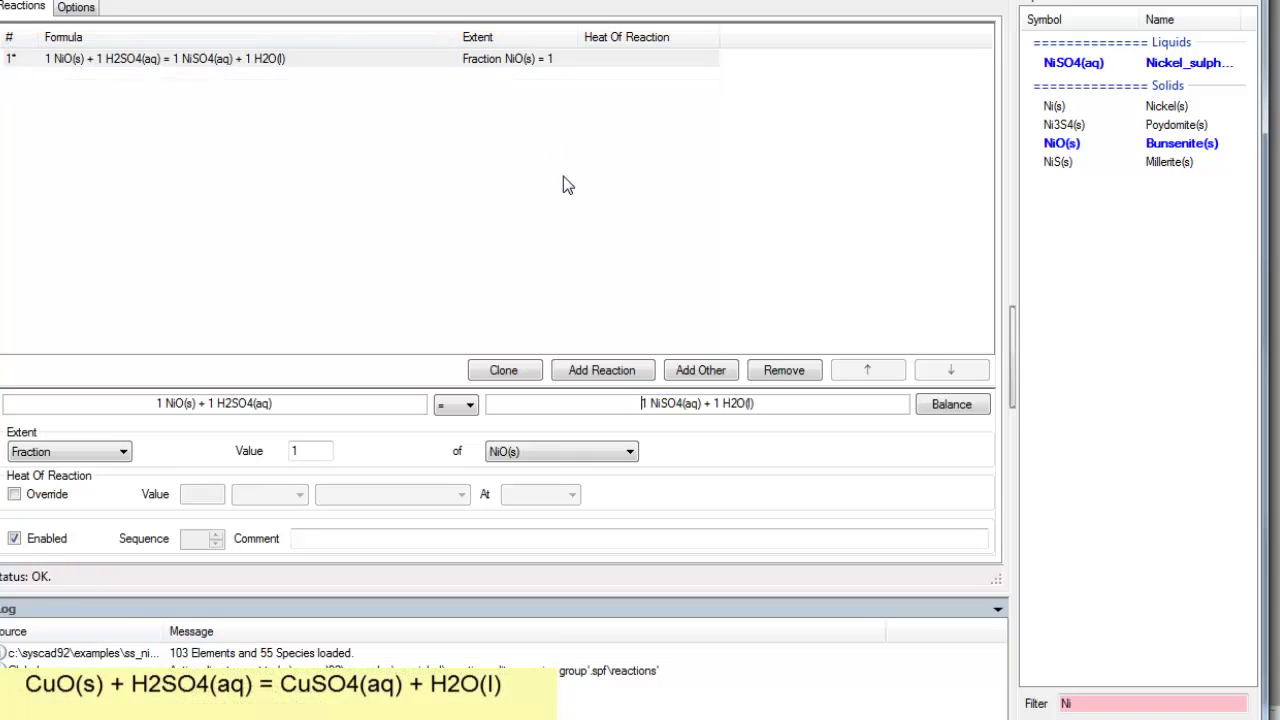
Add reaction 2 with CuO(s) as reactant and CuSO4(aq) as product, filtering species by 'Cu'
{"action": "left_click", "coordinate": [600, 370]}
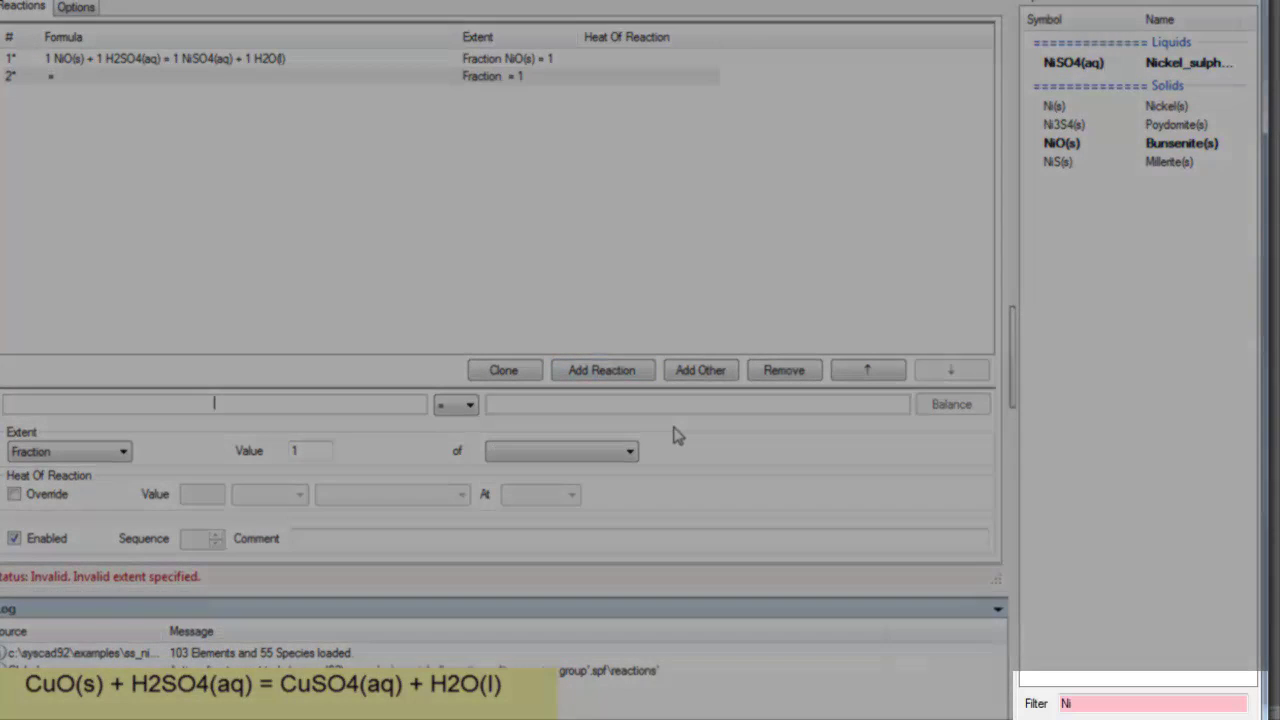
{"action": "left_click_drag", "start_coordinate": [1090, 706], "coordinate": [1062, 706]}
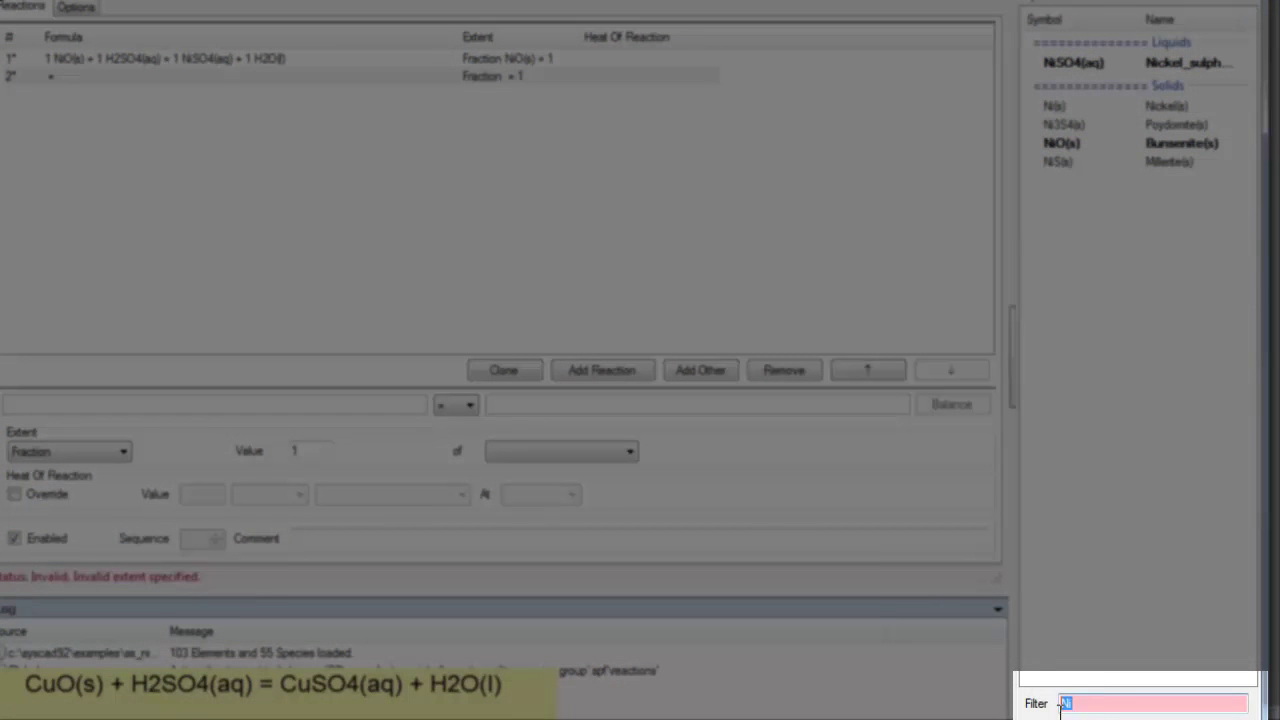
{"action": "type", "text": "Cu"}
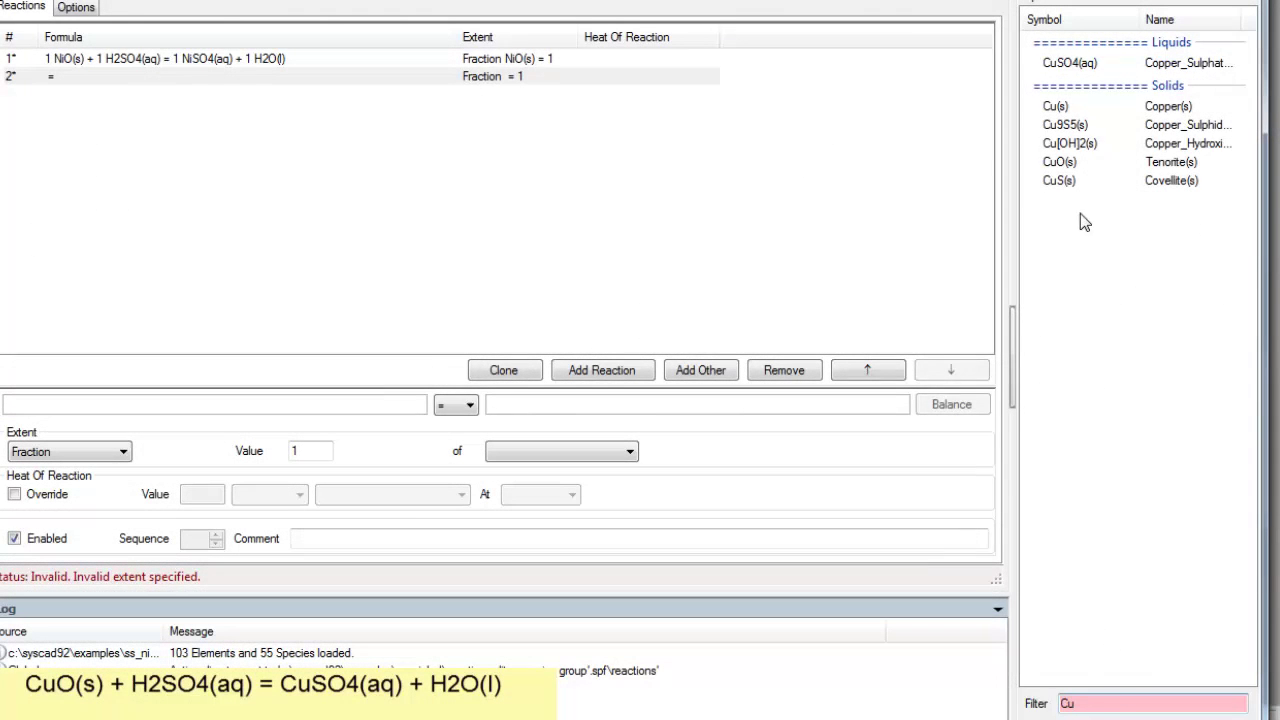
{"action": "left_click", "coordinate": [1063, 166]}
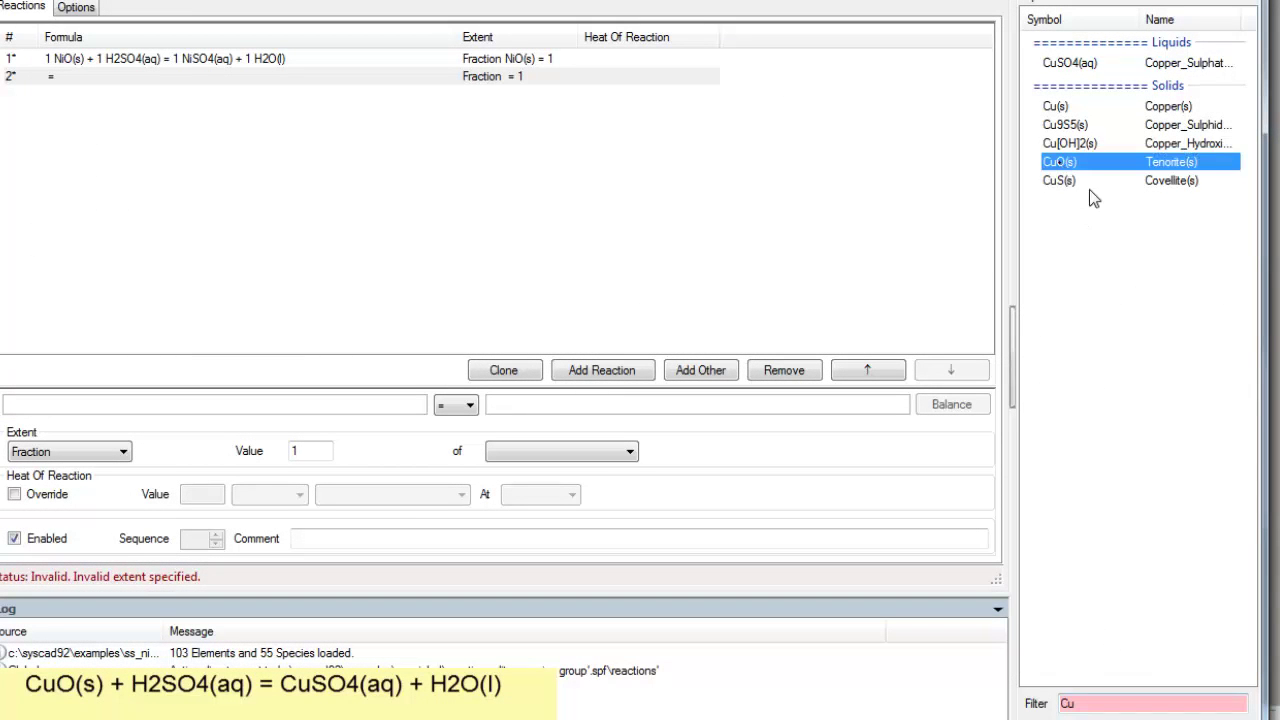
{"action": "left_click_drag", "start_coordinate": [1072, 168], "coordinate": [387, 412]}
{"action": "left_click", "coordinate": [1080, 62]}
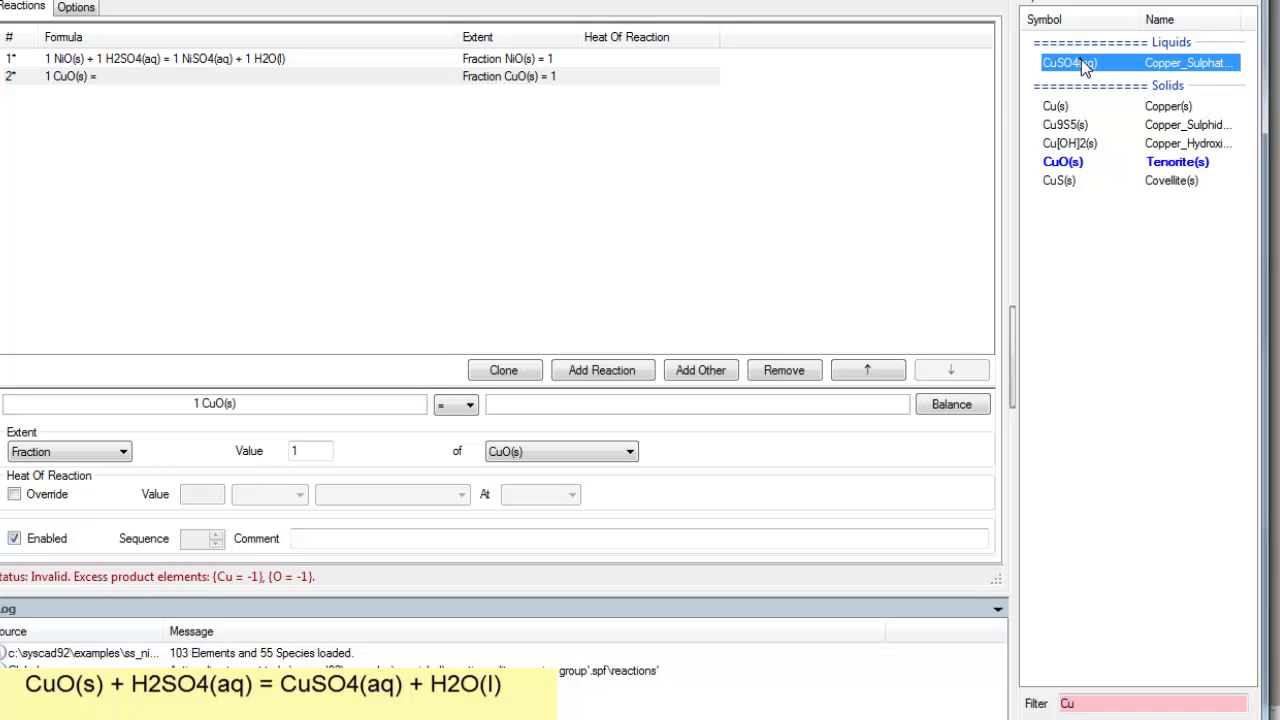
{"action": "left_click_drag", "start_coordinate": [1068, 68], "coordinate": [770, 408]}
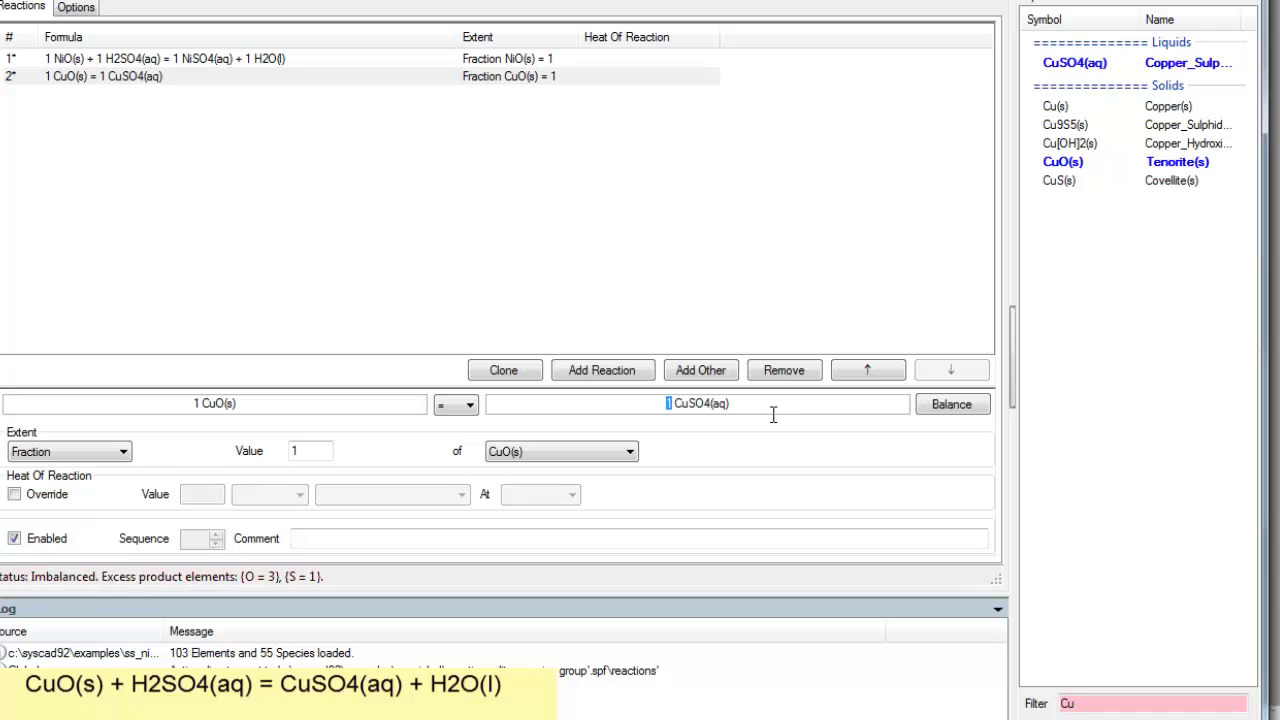
Auto-balance reaction 2 with the Acid set, adding H2SO4(aq) and H2O(l)
{"action": "left_click", "coordinate": [945, 408]}
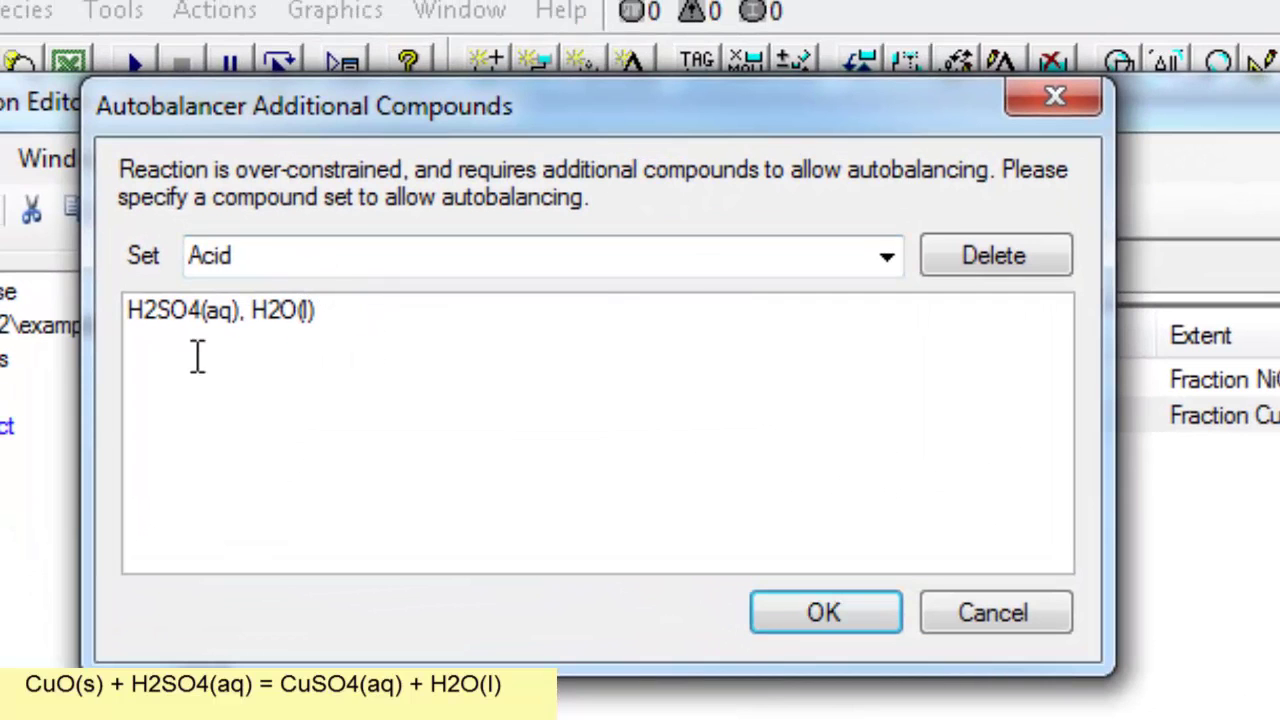
{"action": "left_click", "coordinate": [826, 617]}
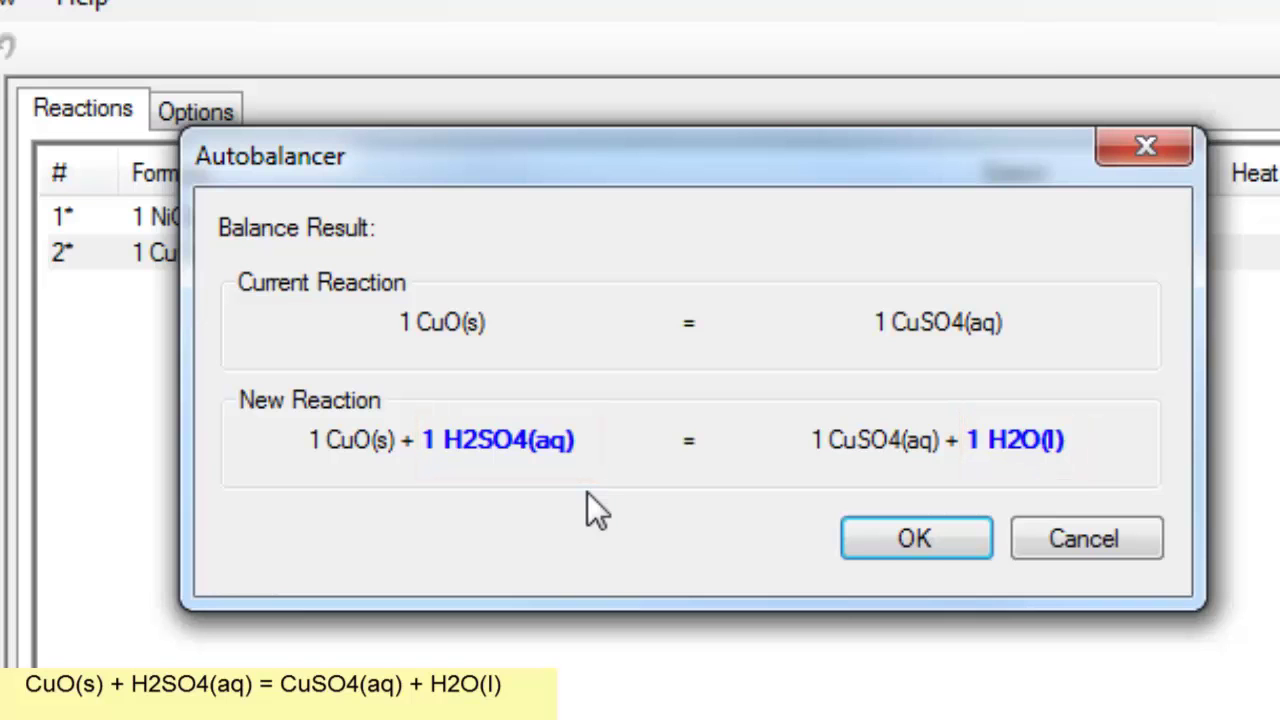
{"action": "left_click", "coordinate": [878, 545]}
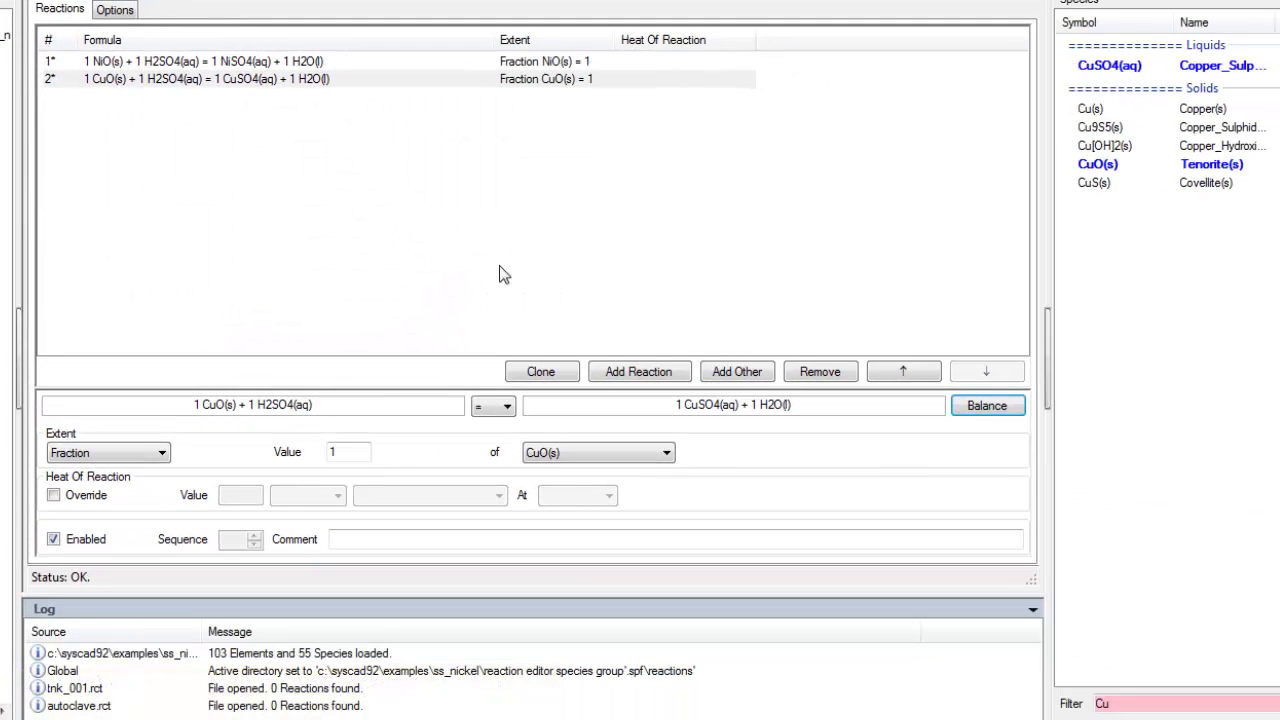
Add reaction 3 with Fe2O3(s) as reactant and Fe2[SO4]3(aq) as product, filtering species by 'Fe'
{"action": "left_click", "coordinate": [639, 374]}
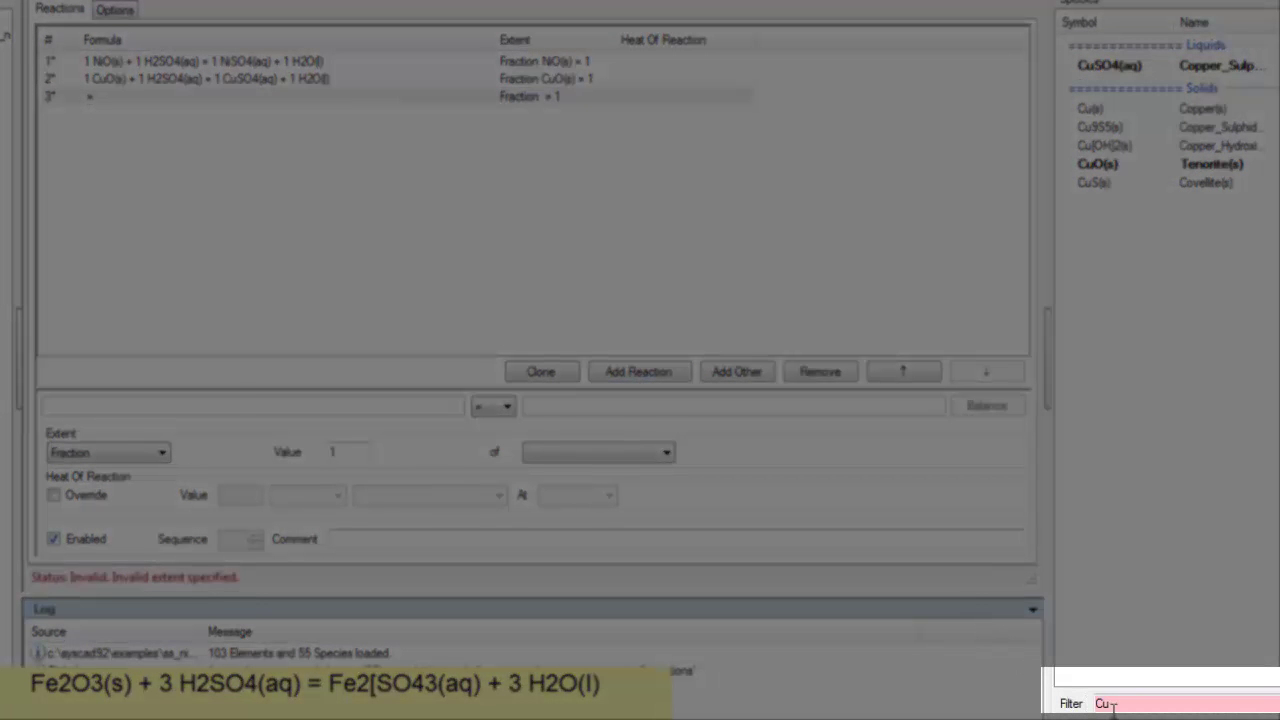
{"action": "left_click", "coordinate": [1110, 704]}
{"action": "left_click_drag", "start_coordinate": [1113, 704], "coordinate": [1084, 706]}
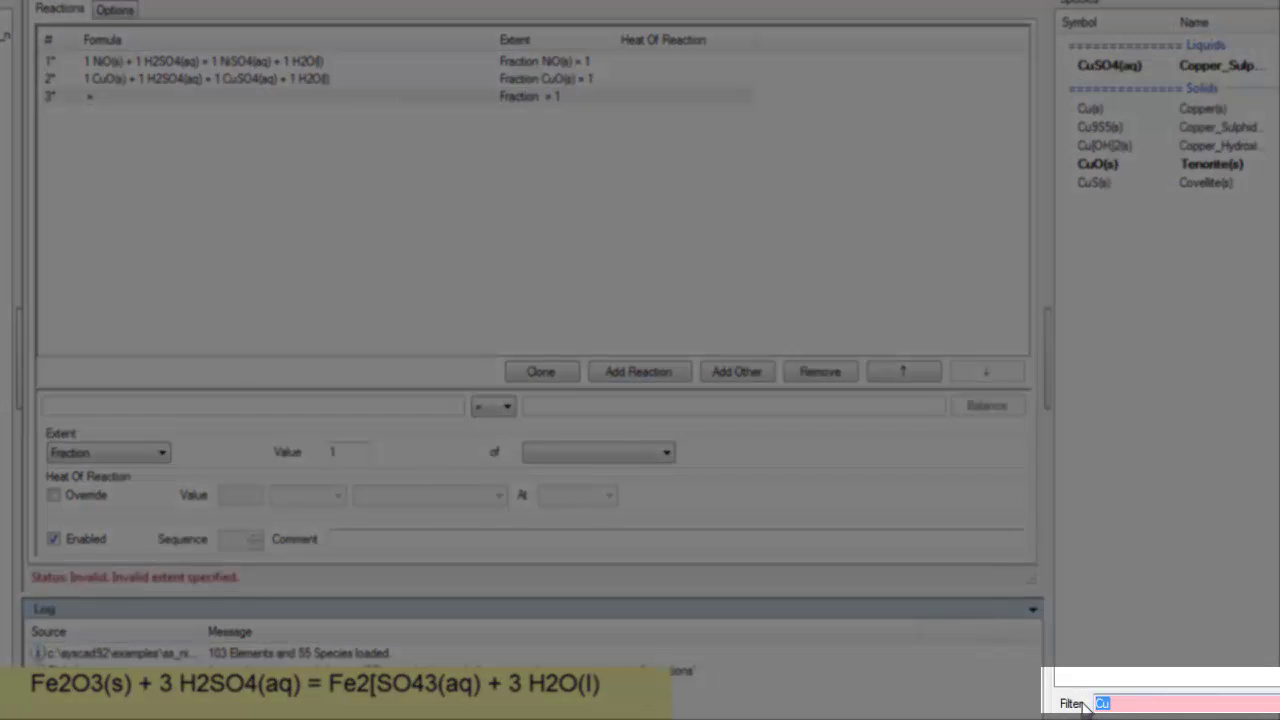
{"action": "type", "text": "Fe"}
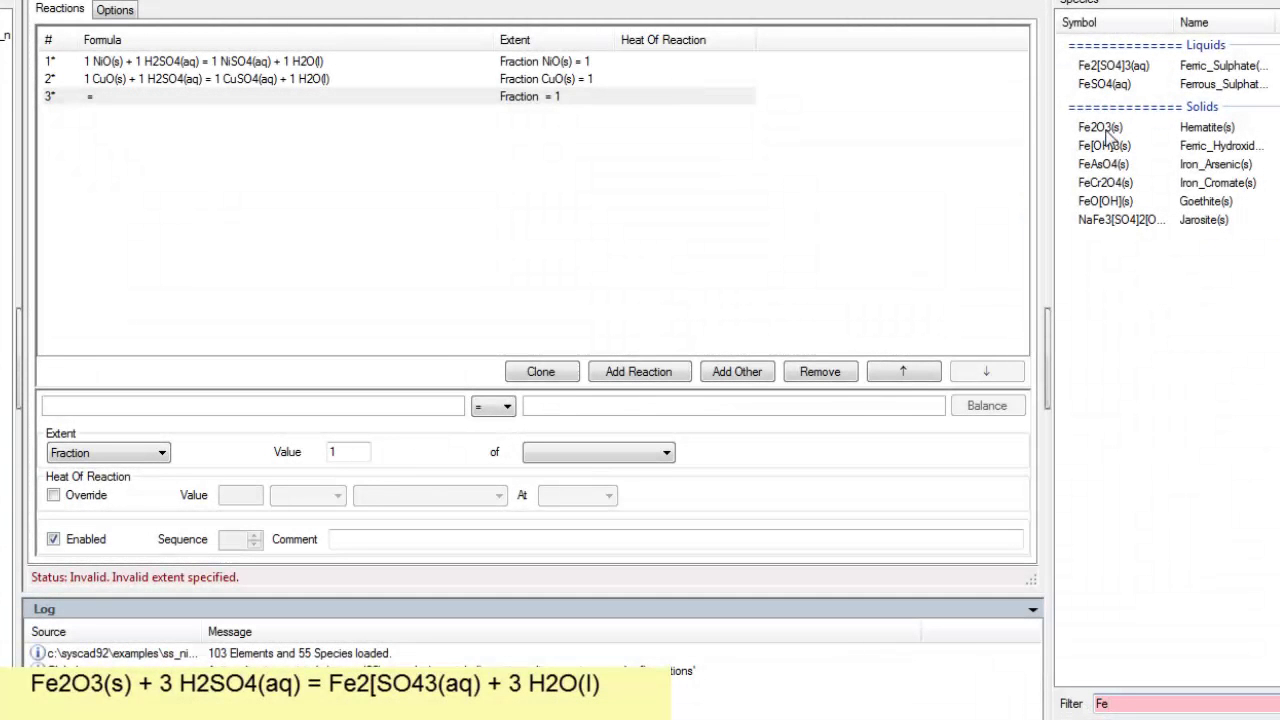
{"action": "left_click_drag", "start_coordinate": [1109, 133], "coordinate": [371, 417]}
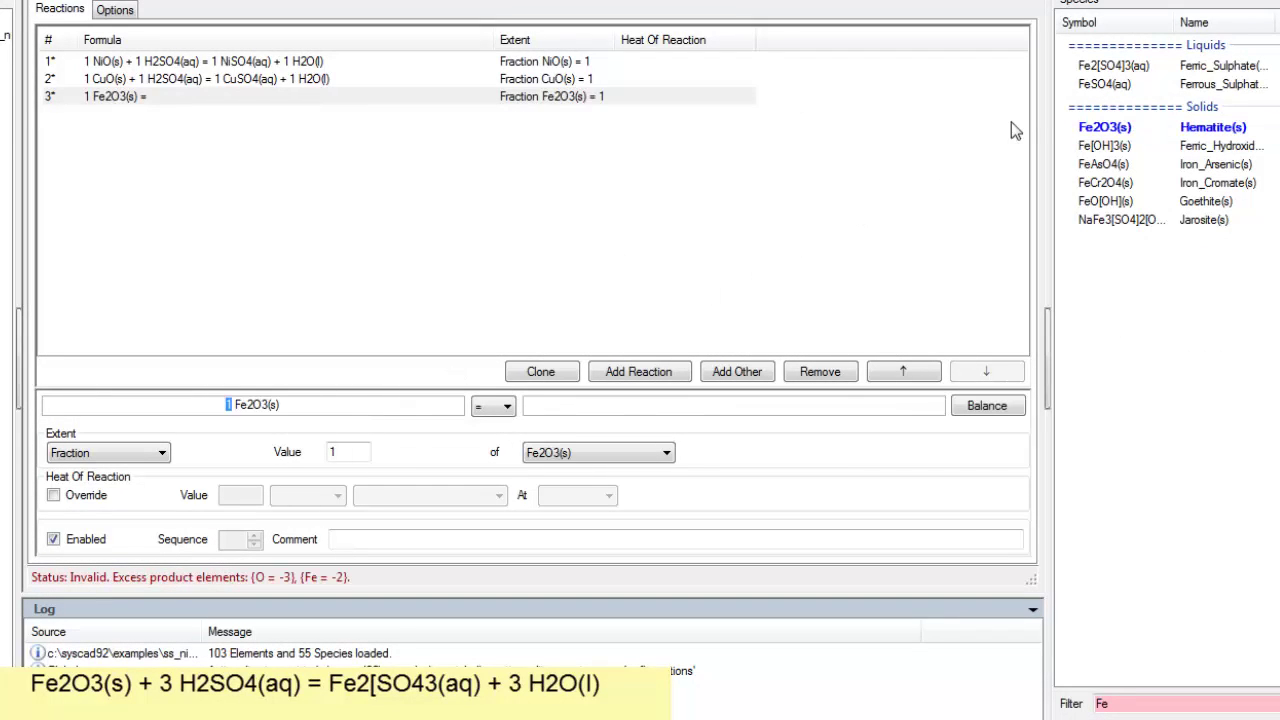
{"action": "left_click_drag", "start_coordinate": [1105, 72], "coordinate": [783, 420]}
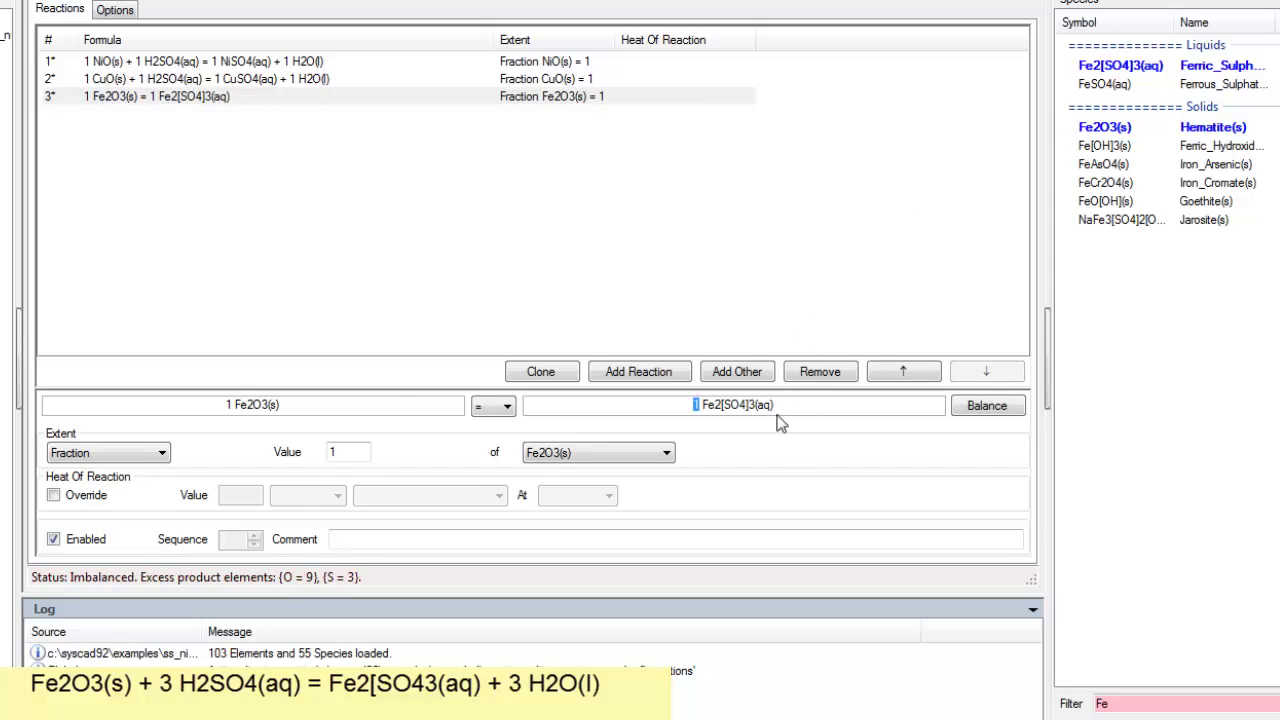
Auto-balance reaction 3 with the Acid set, giving 3 H2SO4(aq) and 3 H2O(l)
{"action": "left_click", "coordinate": [987, 405]}
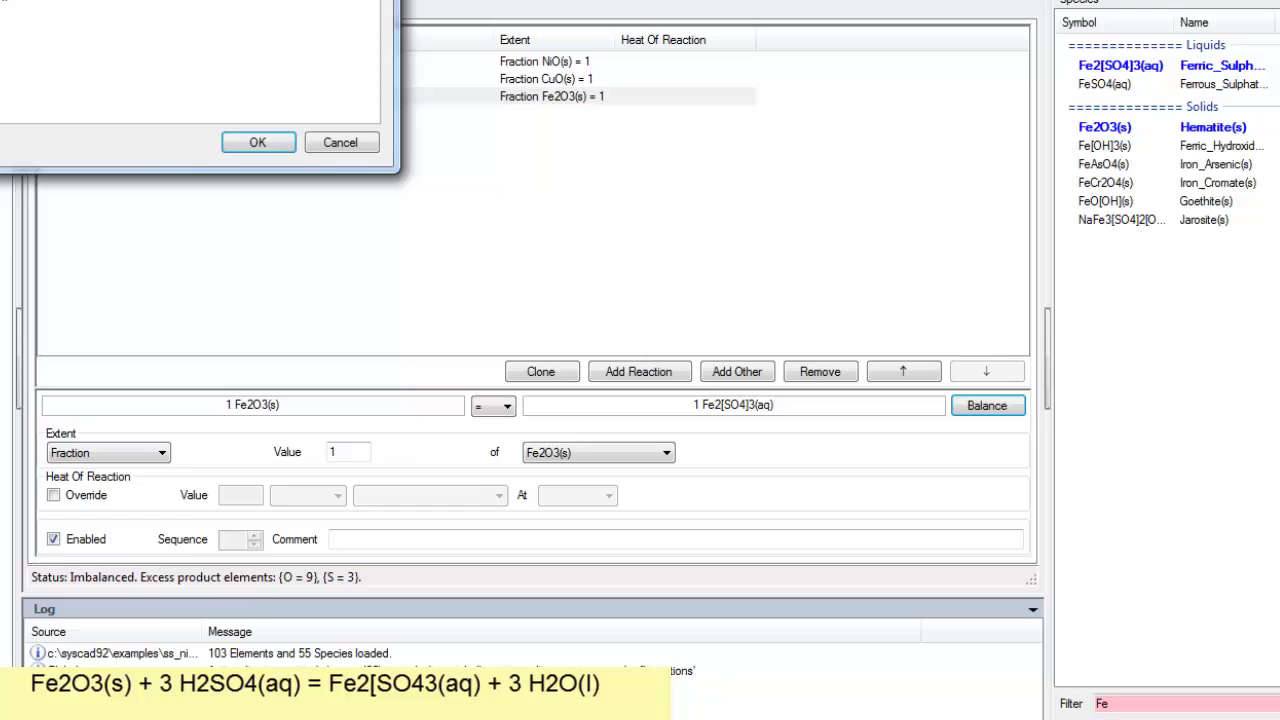
{"action": "left_click_drag", "start_coordinate": [80, 10], "coordinate": [521, 33]}
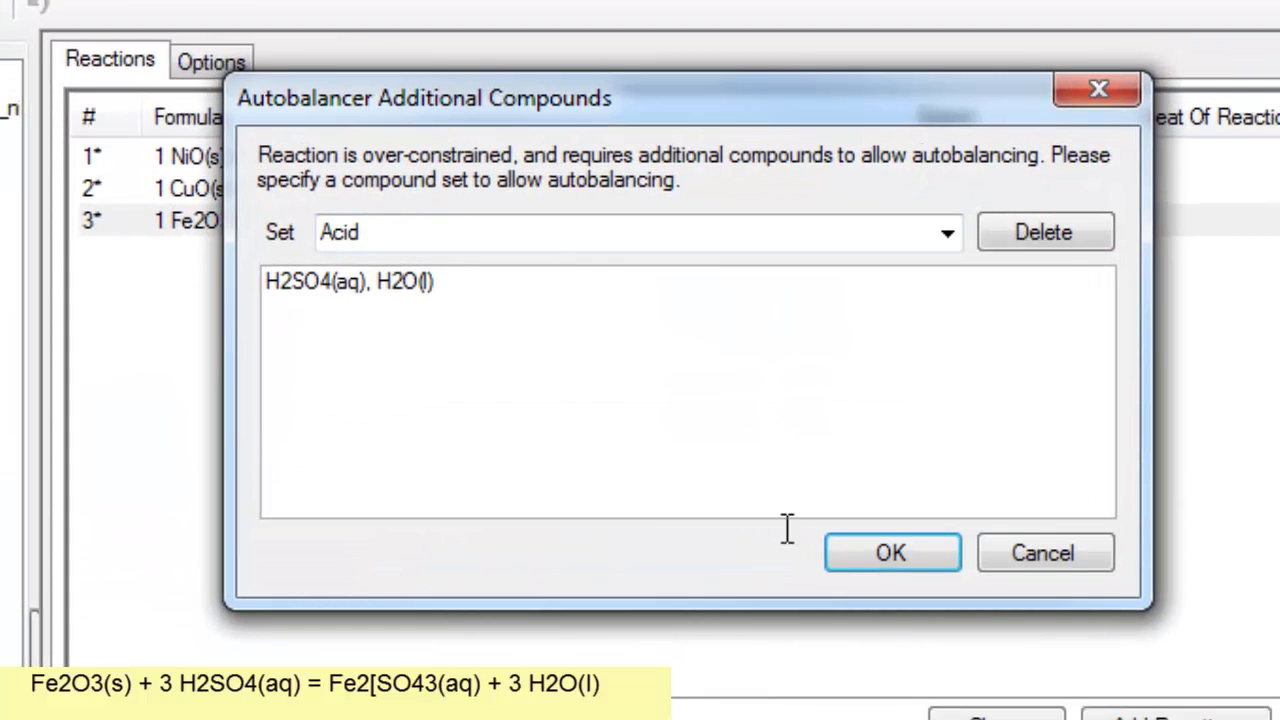
{"action": "left_click", "coordinate": [849, 545]}
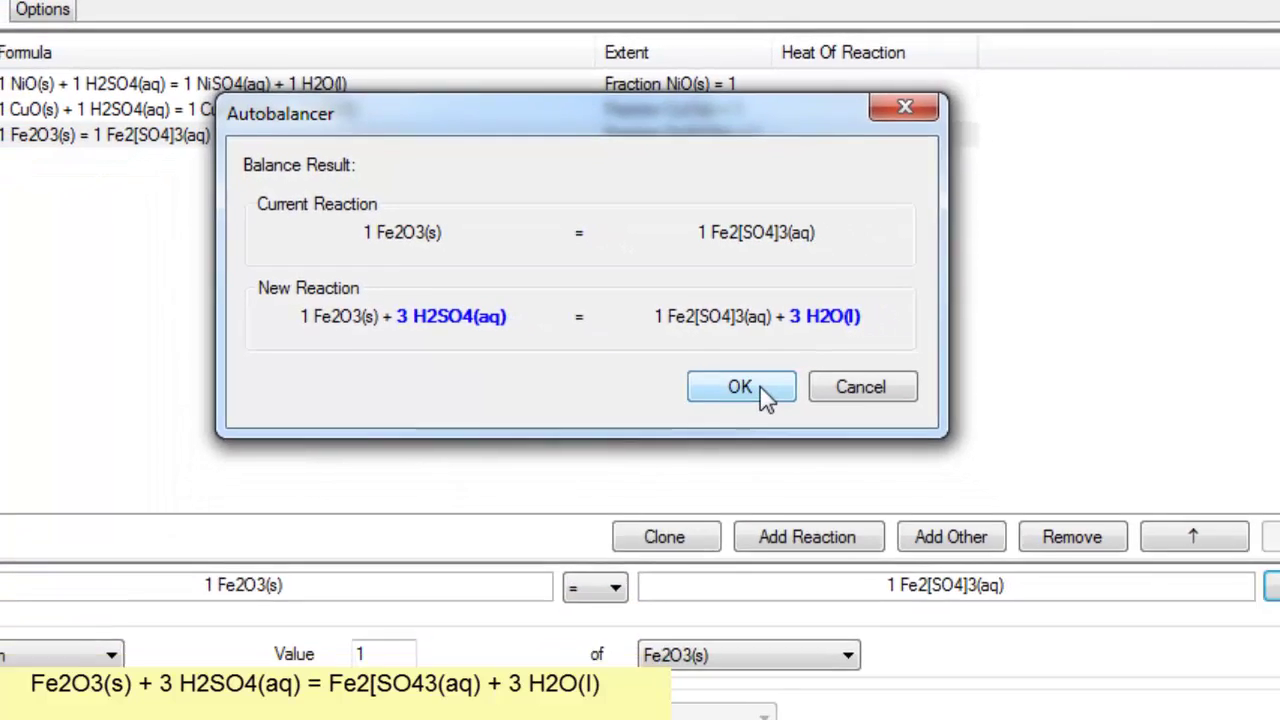
{"action": "left_click", "coordinate": [841, 487]}
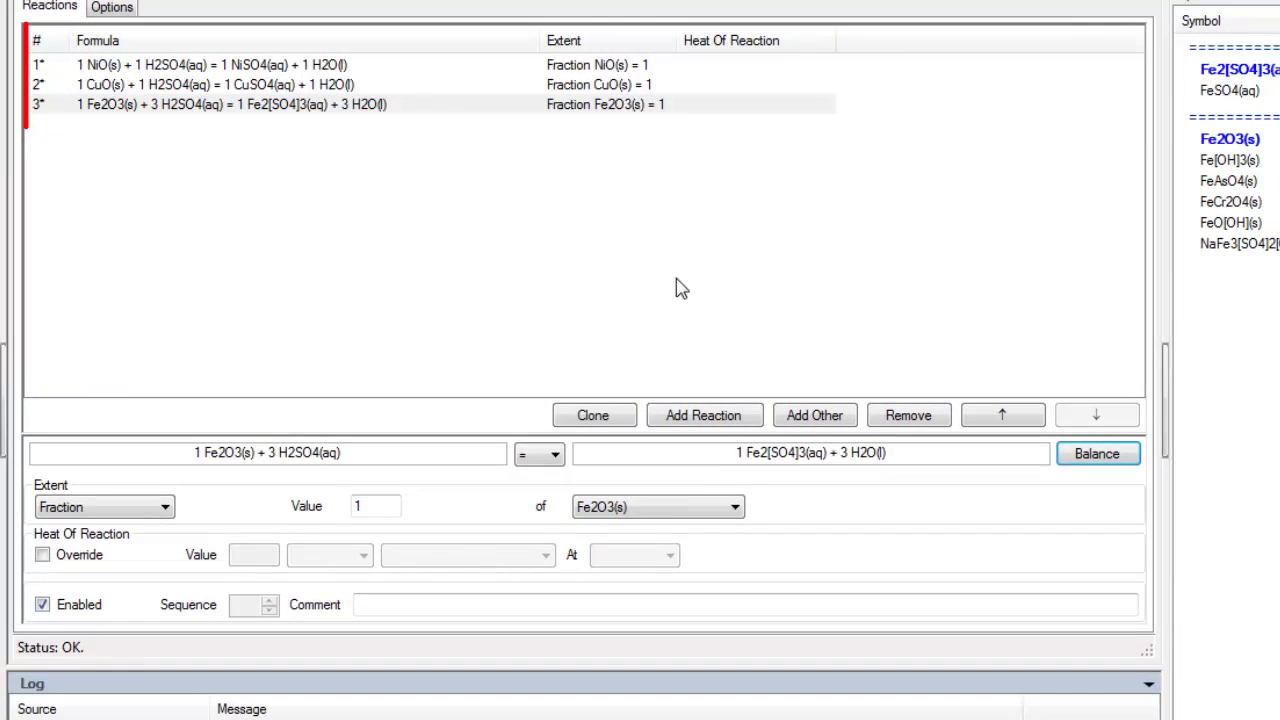